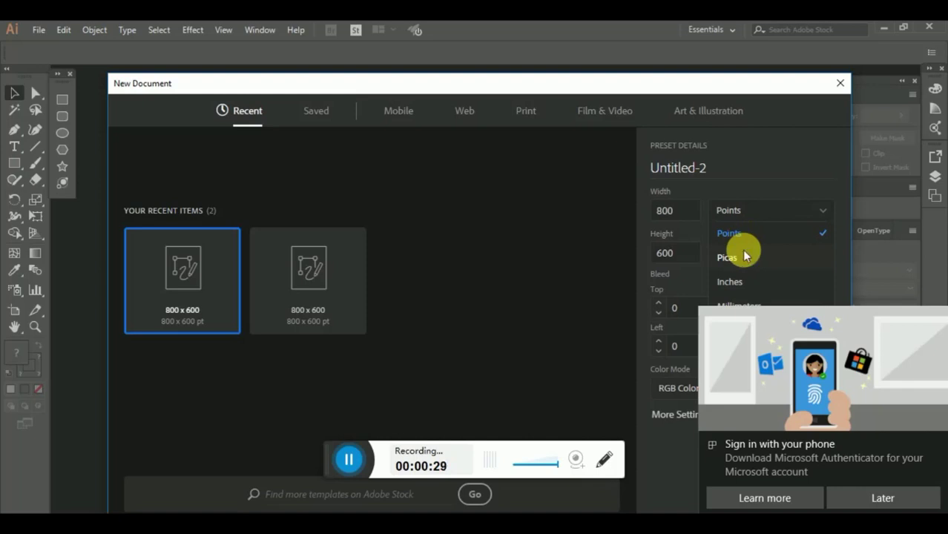
- Try picas, millimeters and centimeters as the measurement unit of the new document
{"action": "left_click", "coordinate": [745, 255]}
{"action": "left_click", "coordinate": [759, 212]}
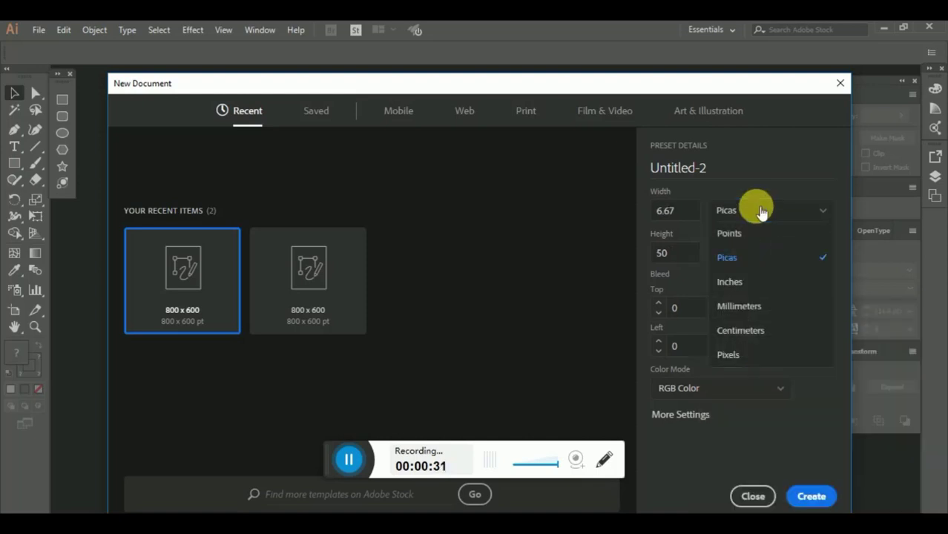
{"action": "left_click", "coordinate": [750, 307]}
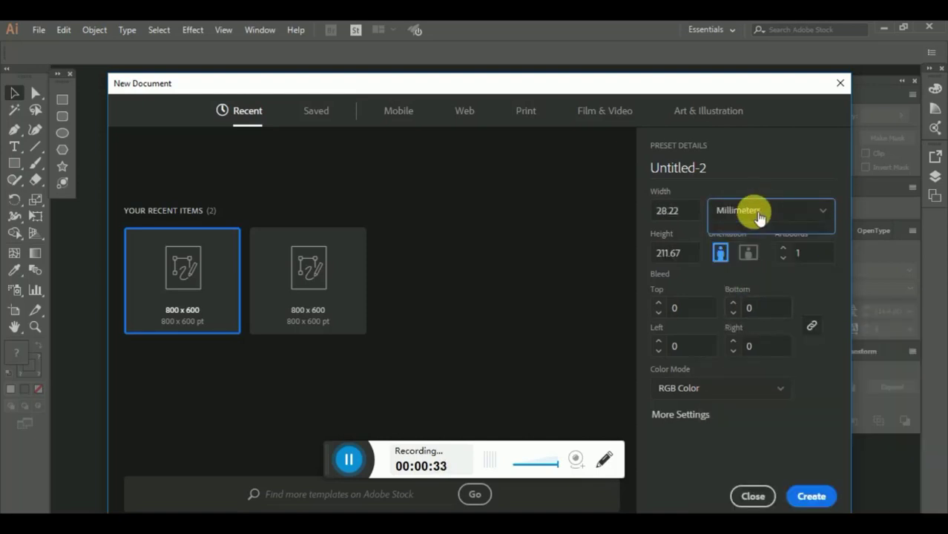
{"action": "left_click", "coordinate": [759, 215]}
{"action": "left_click", "coordinate": [742, 331]}
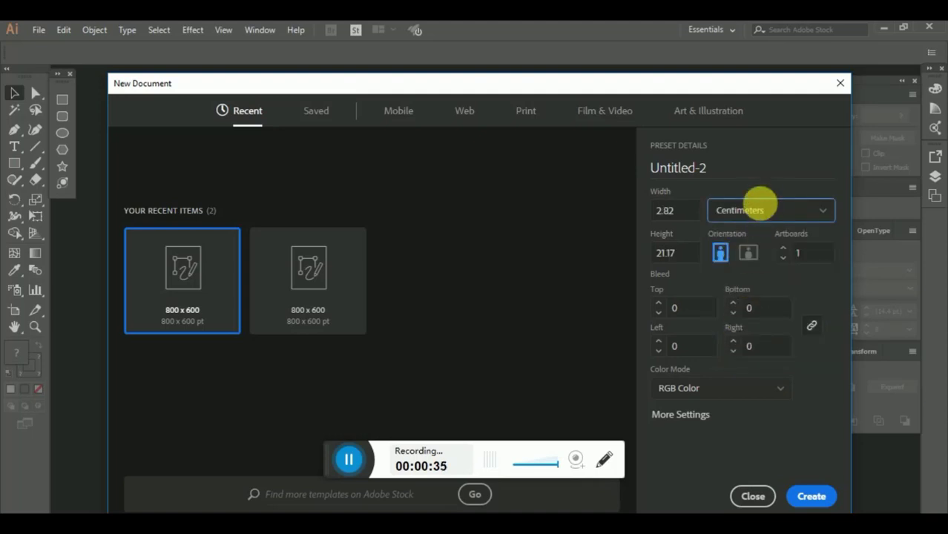
{"action": "left_click", "coordinate": [760, 208]}
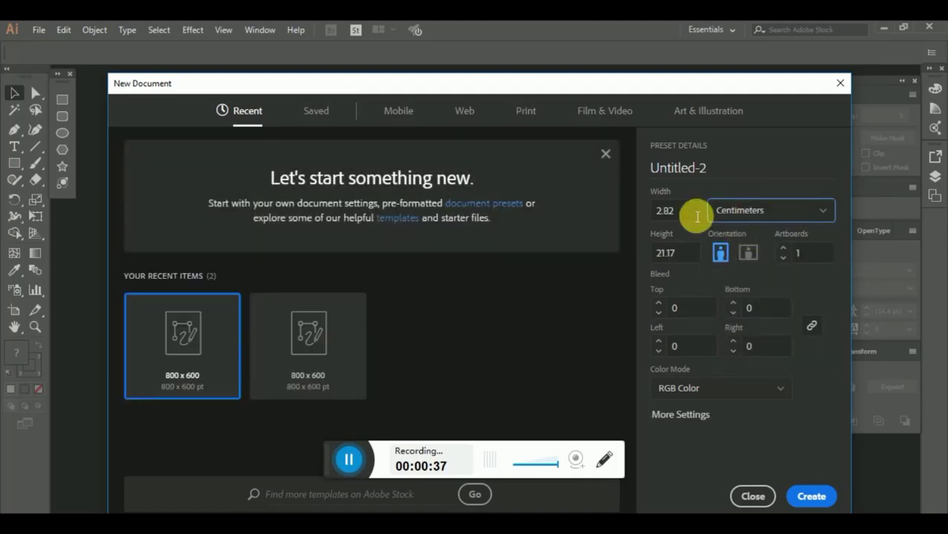
- Try to set the new document's width to 800 with centimeters as the unit
{"action": "left_click", "coordinate": [692, 215]}
{"action": "key", "text": "End"}
{"action": "type", "text": "800"}
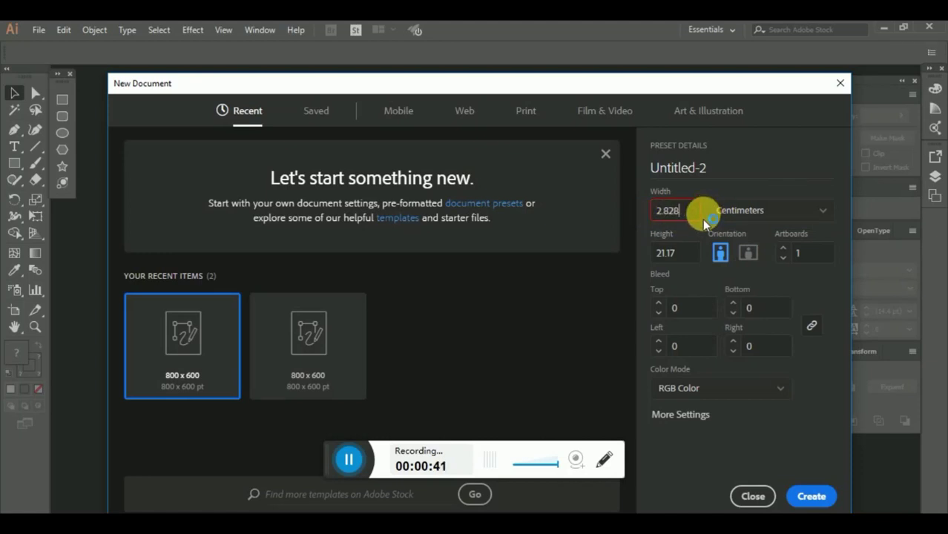
{"action": "key", "text": "BackSpace"}
{"action": "key", "text": "BackSpace"}
{"action": "key", "text": "BackSpace"}
{"action": "key", "text": "BackSpace"}
{"action": "key", "text": "BackSpace"}
{"action": "key", "text": "BackSpace"}
{"action": "type", "text": "800"}
{"action": "key", "text": "Tab"}
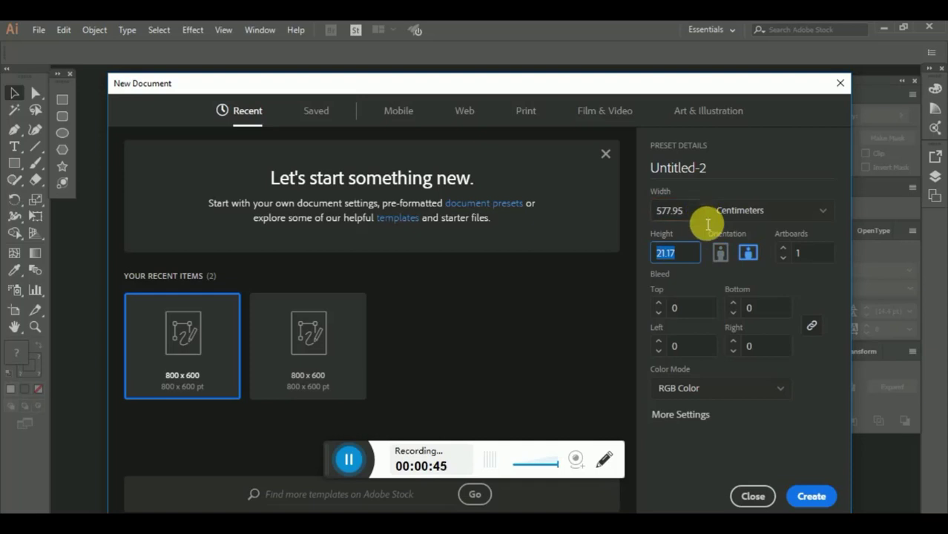
- Switch the new document's unit to points and set its width to 800
{"action": "left_click", "coordinate": [730, 209]}
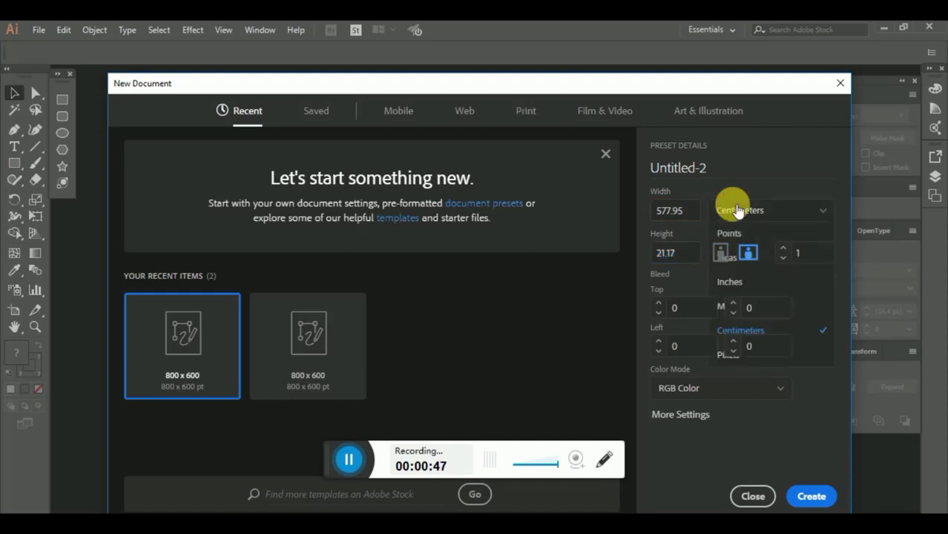
{"action": "left_click", "coordinate": [743, 235]}
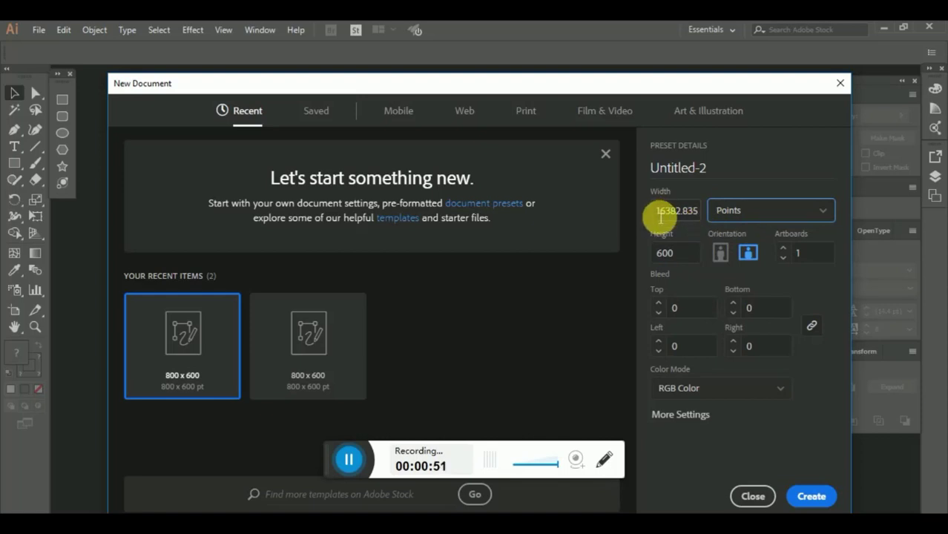
{"action": "left_click_drag", "start_coordinate": [660, 216], "coordinate": [699, 221]}
{"action": "key", "text": "BackSpace"}
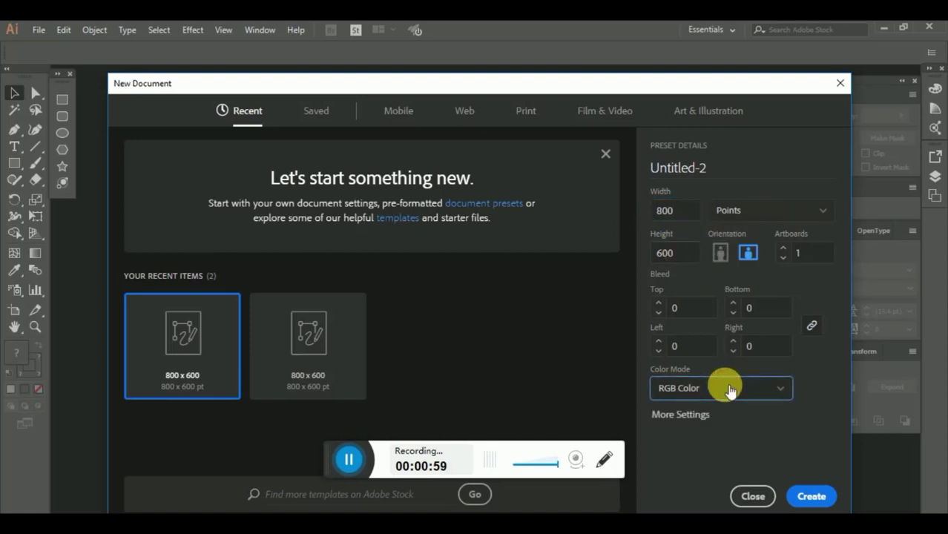
- Review the color mode choices, keep RGB Color and create the document
{"action": "left_click", "coordinate": [730, 389]}
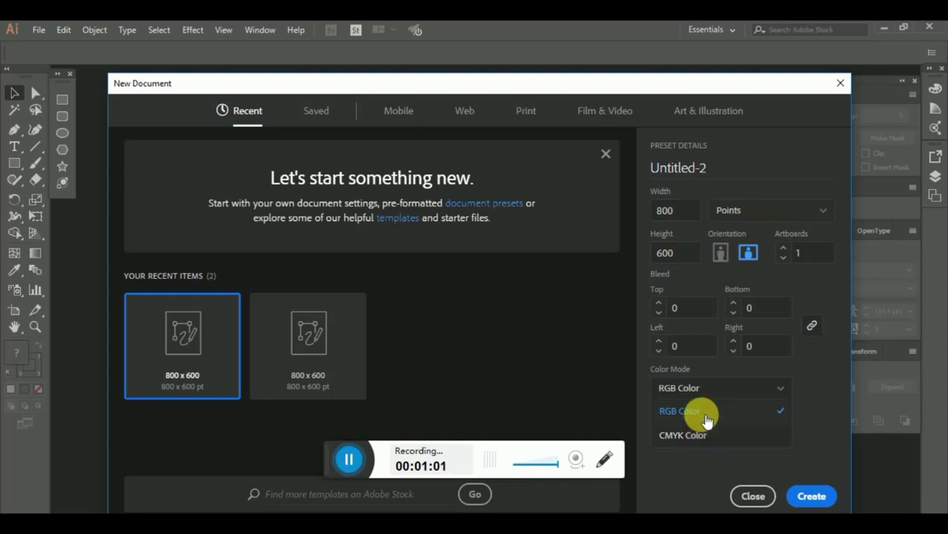
{"action": "left_click", "coordinate": [720, 388]}
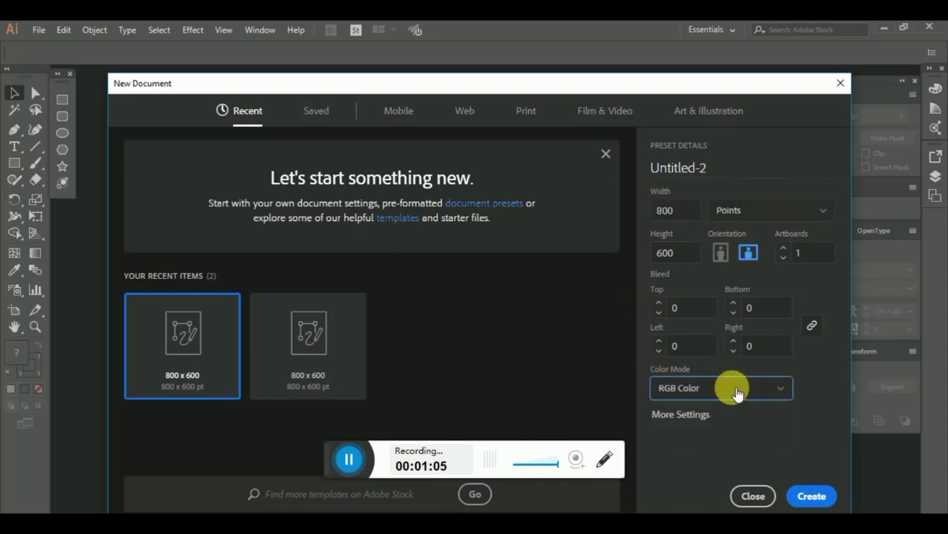
{"action": "left_click", "coordinate": [812, 496]}
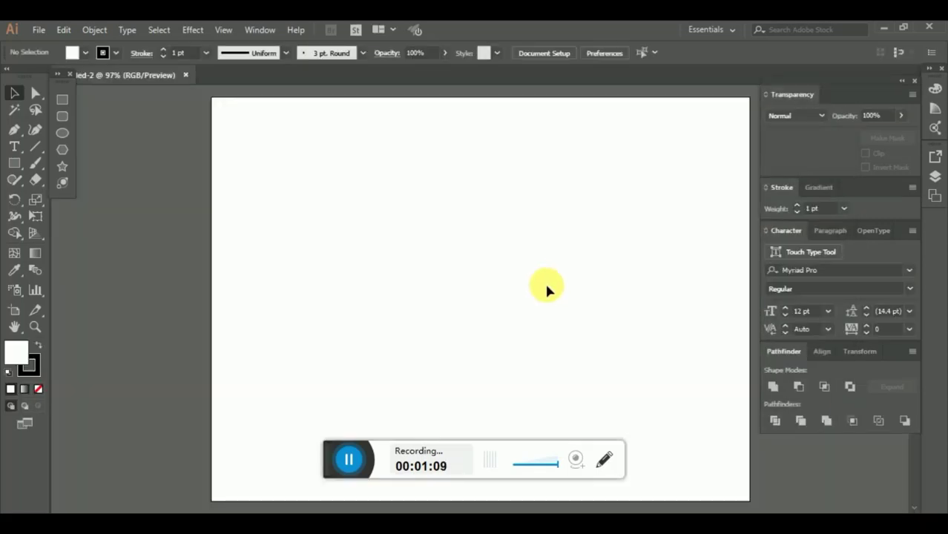
- Show the Swatches panel grouped with Symbols and Brushes and float it over the upper part of the artboard
{"action": "left_click_drag", "start_coordinate": [609, 311], "coordinate": [539, 310]}
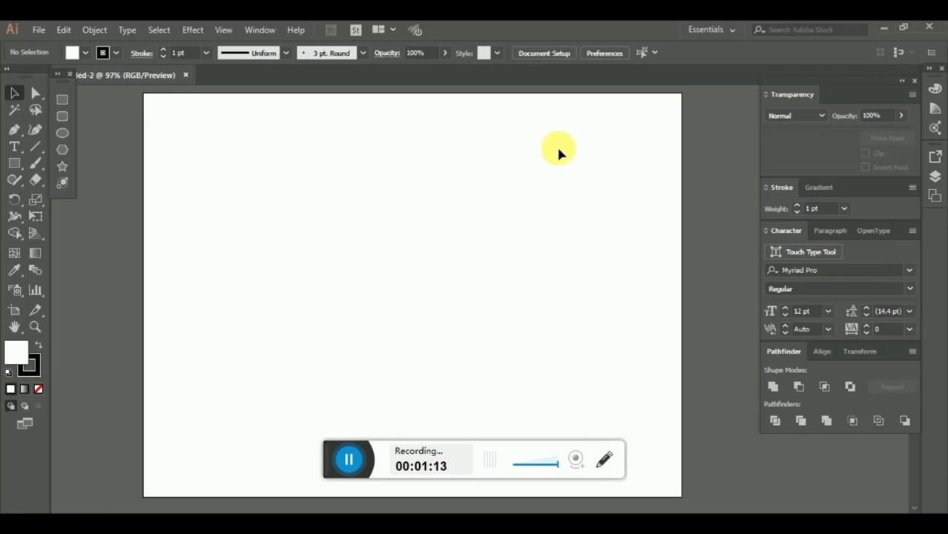
{"action": "left_click", "coordinate": [259, 29]}
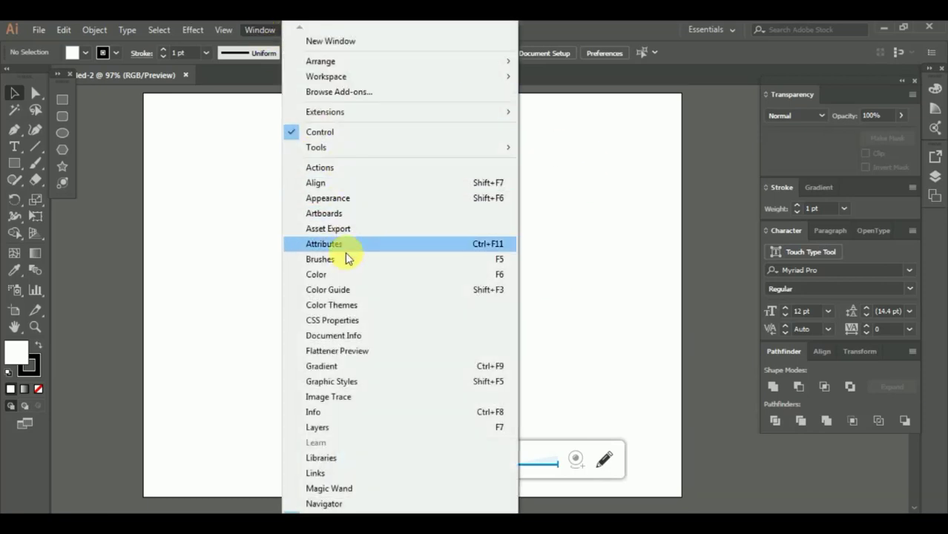
{"action": "mouse_move", "coordinate": [312, 517]}
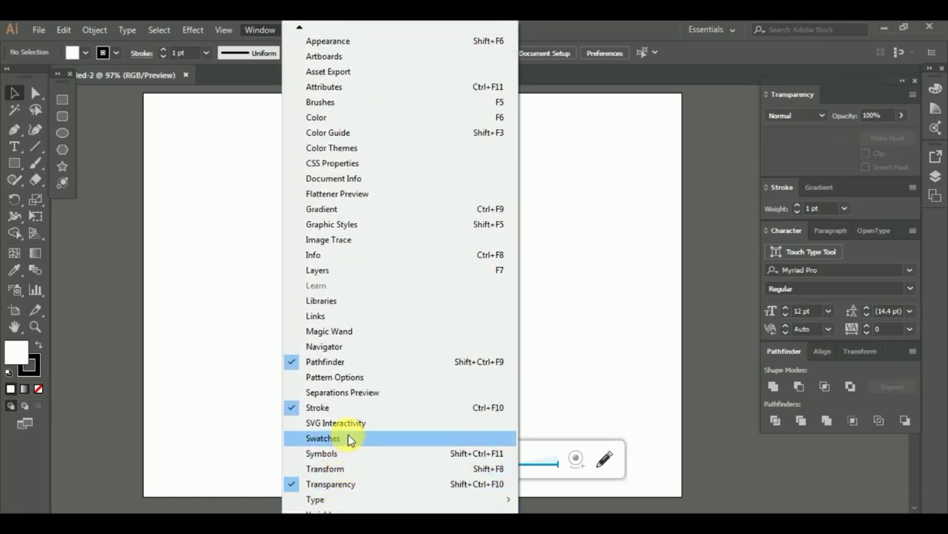
{"action": "left_click", "coordinate": [349, 439]}
{"action": "left_click_drag", "start_coordinate": [692, 64], "coordinate": [475, 120]}
{"action": "left_click_drag", "start_coordinate": [510, 280], "coordinate": [519, 133]}
{"action": "mouse_move", "coordinate": [512, 281]}
{"action": "left_mouse_down"}
{"action": "mouse_move", "coordinate": [506, 171]}
{"action": "mouse_move", "coordinate": [515, 134]}
{"action": "mouse_move", "coordinate": [428, 136]}
{"action": "left_mouse_up"}
{"action": "left_click", "coordinate": [438, 130]}
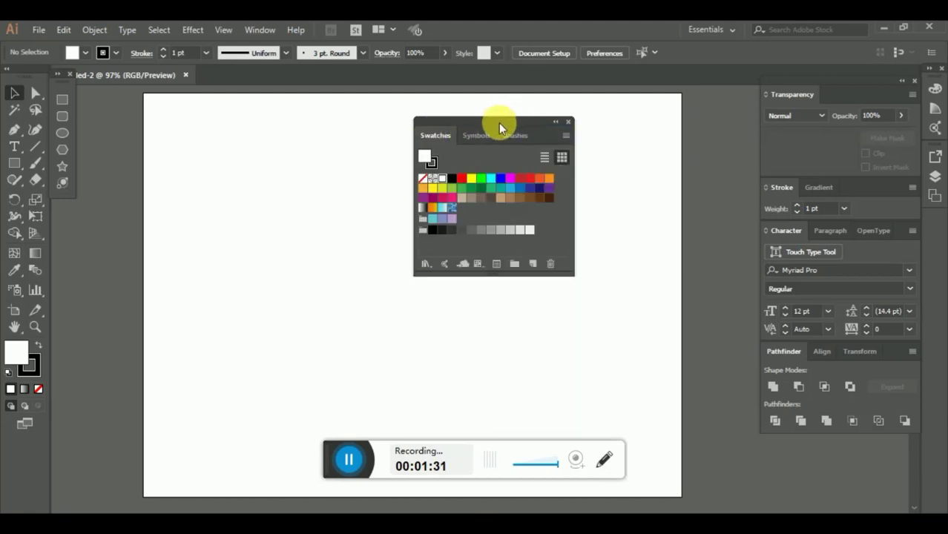
- Move the Transparency panel stack lower and inward, and shift the Swatches group toward the artboard's right edge
{"action": "mouse_move", "coordinate": [828, 84]}
{"action": "left_mouse_down"}
{"action": "mouse_move", "coordinate": [814, 164]}
{"action": "mouse_move", "coordinate": [826, 170]}
{"action": "left_mouse_up"}
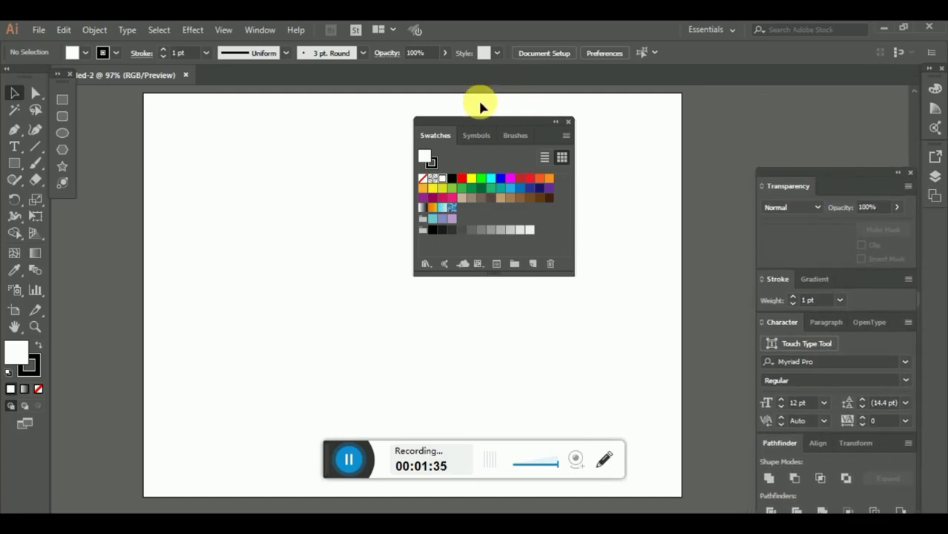
{"action": "left_click_drag", "start_coordinate": [482, 121], "coordinate": [678, 95]}
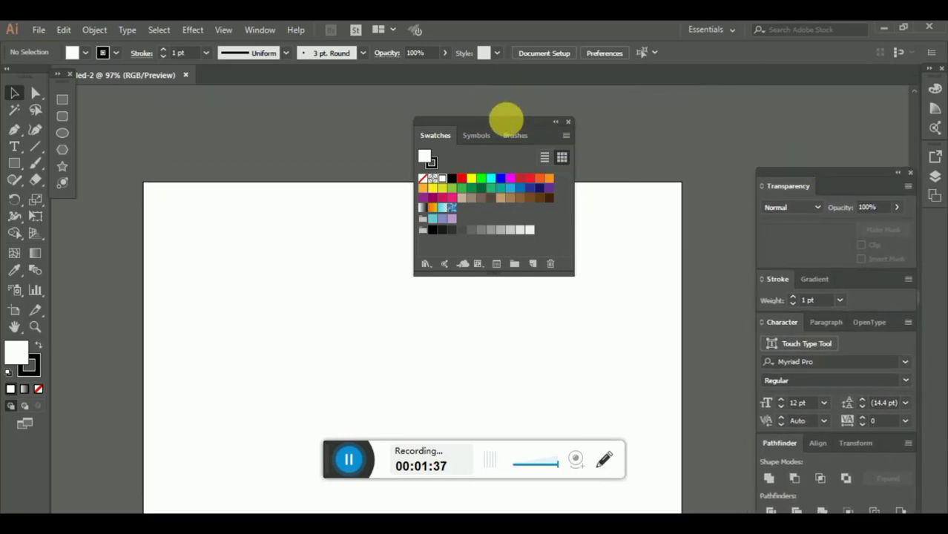
{"action": "left_click_drag", "start_coordinate": [504, 116], "coordinate": [587, 114]}
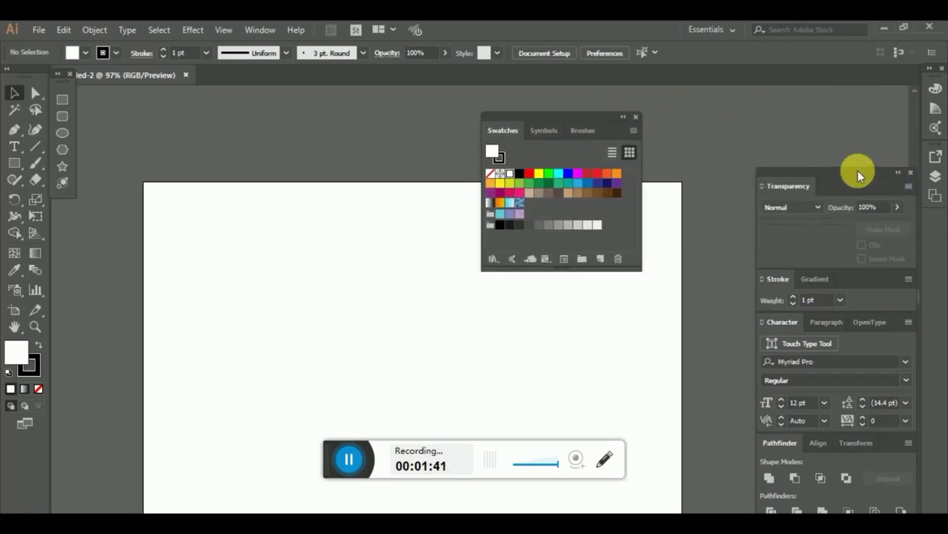
{"action": "mouse_move", "coordinate": [856, 170]}
{"action": "left_mouse_down"}
{"action": "mouse_move", "coordinate": [809, 230]}
{"action": "mouse_move", "coordinate": [779, 195]}
{"action": "mouse_move", "coordinate": [776, 215]}
{"action": "mouse_move", "coordinate": [795, 174]}
{"action": "left_mouse_up"}
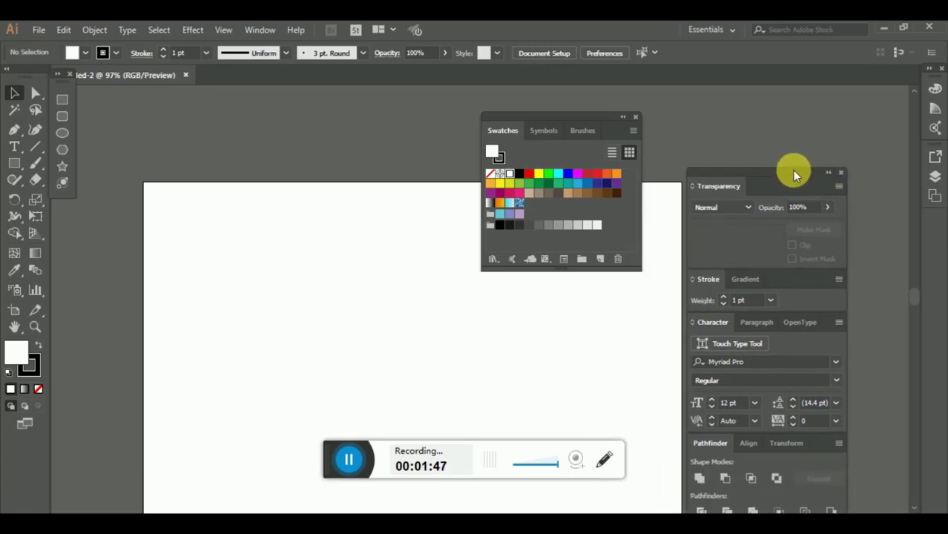
- Float the Transparency panel stack over the artboard's left side, with the Stroke and Gradient group moved to its end
{"action": "left_click_drag", "start_coordinate": [735, 282], "coordinate": [393, 237]}
{"action": "mouse_move", "coordinate": [772, 173]}
{"action": "left_mouse_down"}
{"action": "mouse_move", "coordinate": [515, 216]}
{"action": "mouse_move", "coordinate": [381, 220]}
{"action": "mouse_move", "coordinate": [388, 214]}
{"action": "left_mouse_up"}
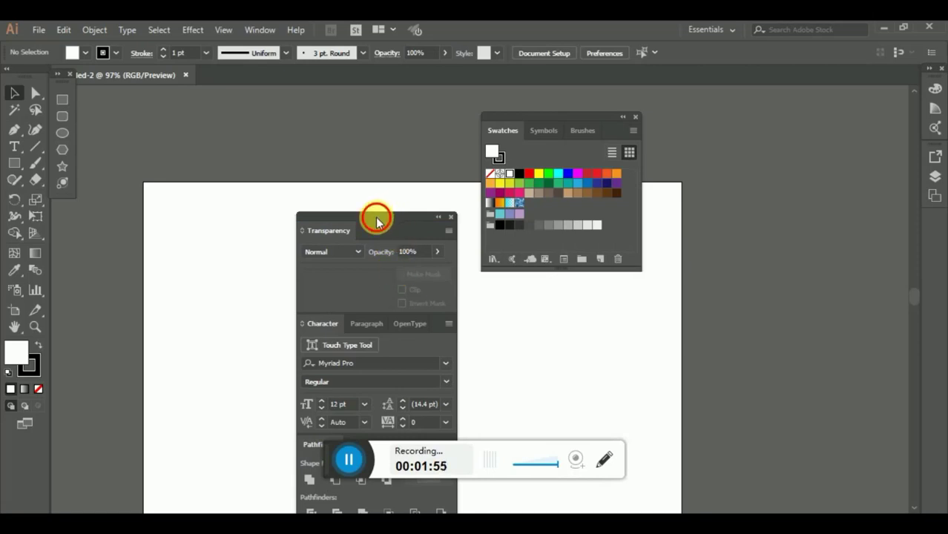
{"action": "mouse_move", "coordinate": [376, 220]}
{"action": "left_mouse_down"}
{"action": "mouse_move", "coordinate": [372, 133]}
{"action": "mouse_move", "coordinate": [356, 159]}
{"action": "mouse_move", "coordinate": [287, 167]}
{"action": "mouse_move", "coordinate": [291, 156]}
{"action": "left_mouse_up"}
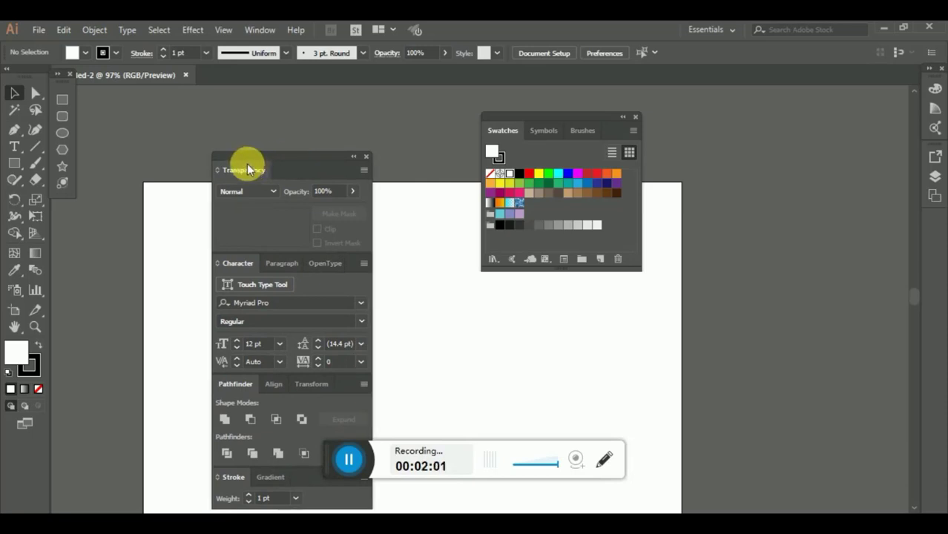
{"action": "left_click", "coordinate": [279, 158]}
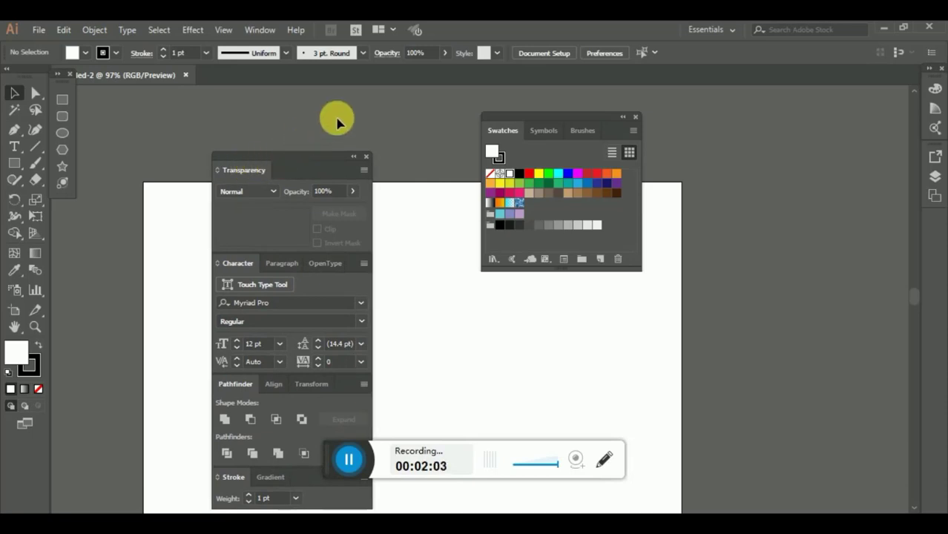
{"action": "left_click", "coordinate": [311, 154]}
{"action": "left_click_drag", "start_coordinate": [311, 154], "coordinate": [276, 117]}
- Combine the Stroke and Gradient panels with Transparency in one tab group, ordered Stroke, Gradient, Transparency
{"action": "mouse_move", "coordinate": [275, 436]}
{"action": "left_mouse_down"}
{"action": "mouse_move", "coordinate": [385, 322]}
{"action": "mouse_move", "coordinate": [366, 220]}
{"action": "mouse_move", "coordinate": [266, 134]}
{"action": "left_mouse_up"}
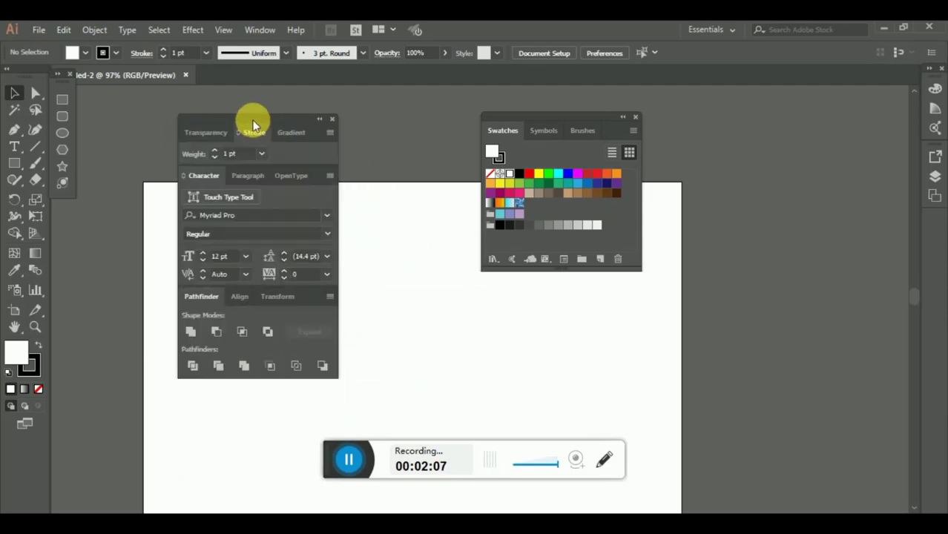
{"action": "mouse_move", "coordinate": [200, 131]}
{"action": "left_mouse_down"}
{"action": "mouse_move", "coordinate": [237, 131]}
{"action": "mouse_move", "coordinate": [209, 140]}
{"action": "mouse_move", "coordinate": [201, 138]}
{"action": "mouse_move", "coordinate": [281, 131]}
{"action": "mouse_move", "coordinate": [240, 134]}
{"action": "left_mouse_up"}
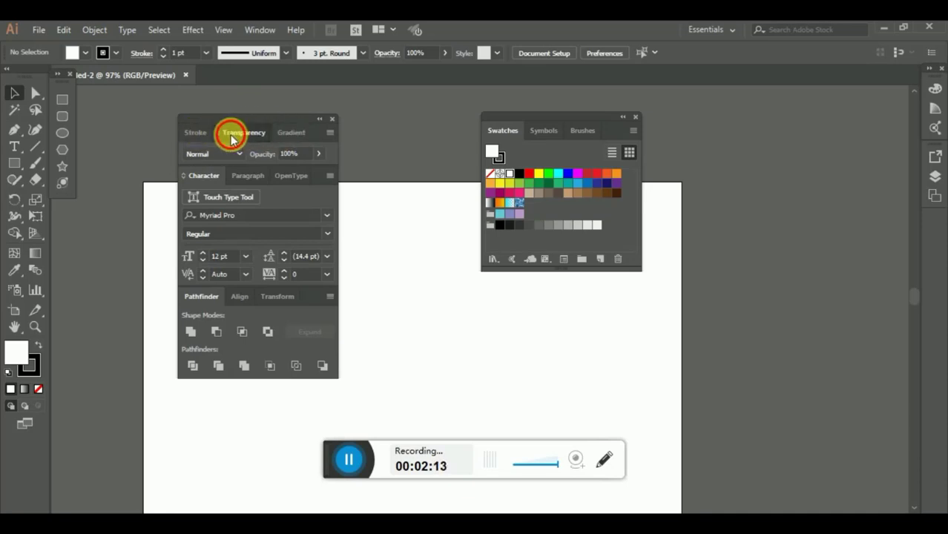
{"action": "left_click", "coordinate": [291, 138]}
- Attach the Stroke, Character and Pathfinder stack beneath Swatches and place the combined stack beside the collapsed icon dock
{"action": "mouse_move", "coordinate": [243, 141]}
{"action": "left_mouse_down"}
{"action": "mouse_move", "coordinate": [229, 127]}
{"action": "mouse_move", "coordinate": [485, 289]}
{"action": "mouse_move", "coordinate": [536, 269]}
{"action": "mouse_move", "coordinate": [556, 273]}
{"action": "mouse_move", "coordinate": [549, 285]}
{"action": "mouse_move", "coordinate": [550, 265]}
{"action": "mouse_move", "coordinate": [533, 275]}
{"action": "mouse_move", "coordinate": [560, 262]}
{"action": "left_mouse_up"}
{"action": "left_click", "coordinate": [199, 128]}
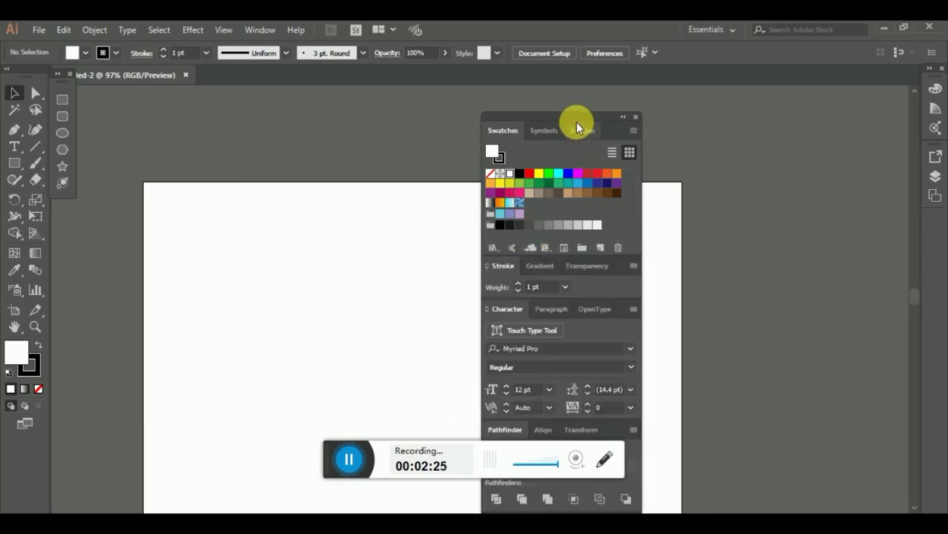
{"action": "mouse_move", "coordinate": [574, 115]}
{"action": "left_mouse_down"}
{"action": "mouse_move", "coordinate": [804, 109]}
{"action": "mouse_move", "coordinate": [850, 86]}
{"action": "left_mouse_up"}
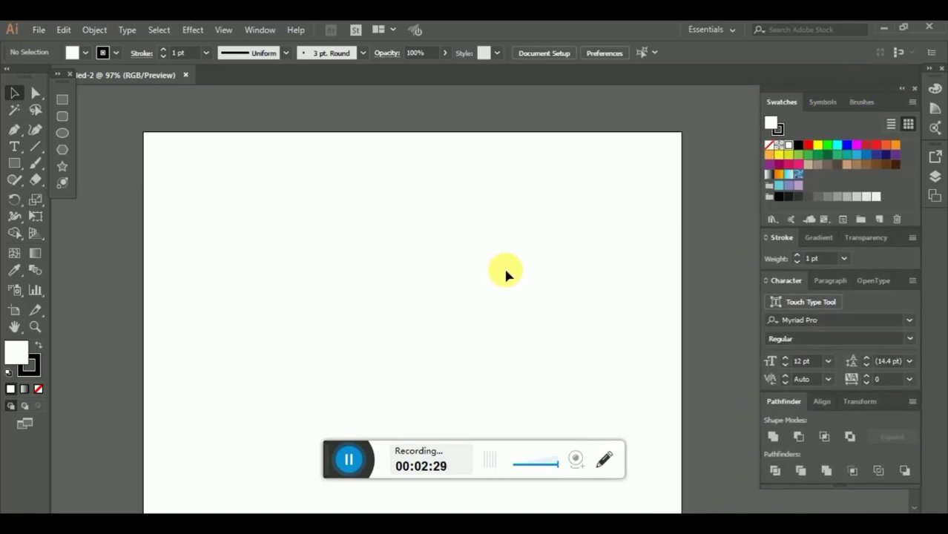
- Set the default stroke to none and collapse the Color panel
{"action": "left_click", "coordinate": [36, 372]}
{"action": "left_click", "coordinate": [38, 387]}
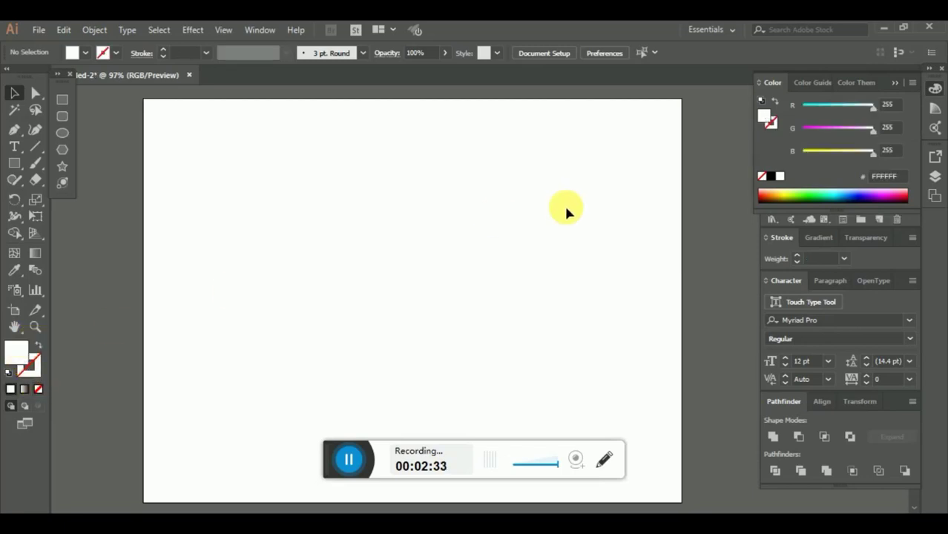
{"action": "left_click", "coordinate": [895, 80]}
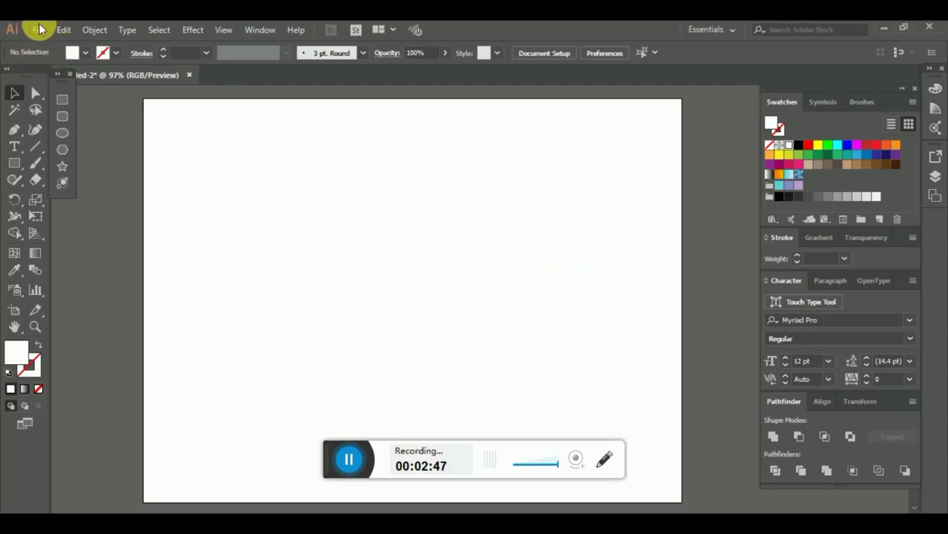
{"action": "left_click", "coordinate": [886, 28]}
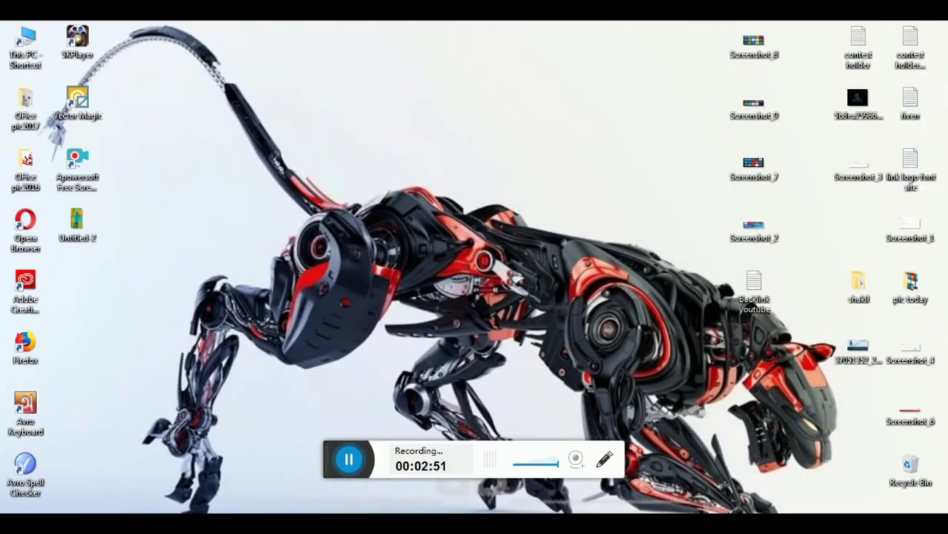
{"action": "key", "text": "alt+Tab"}
- Open the Apple-Logo-rainbow image from the Office train pic folder inside desktop5.29.2017 on drive D
{"action": "left_click", "coordinate": [42, 29]}
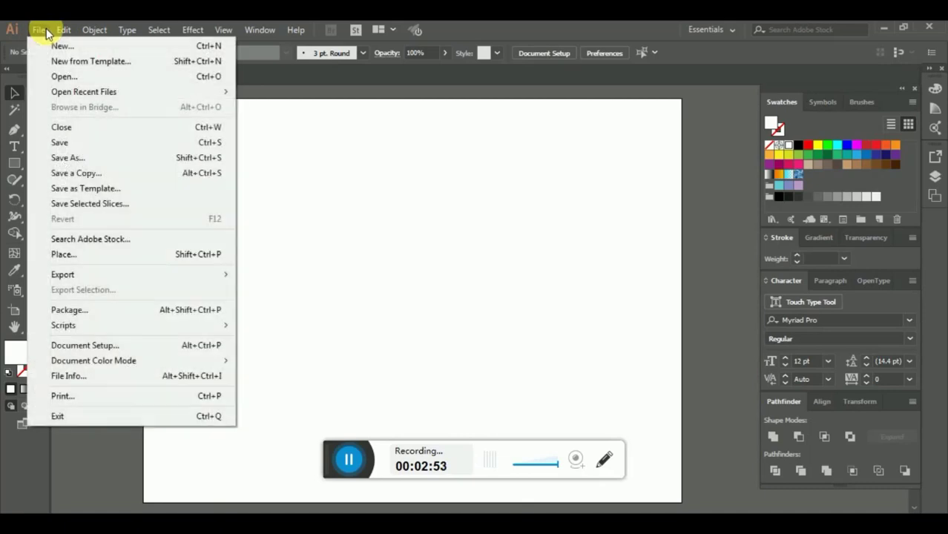
{"action": "left_click", "coordinate": [60, 77]}
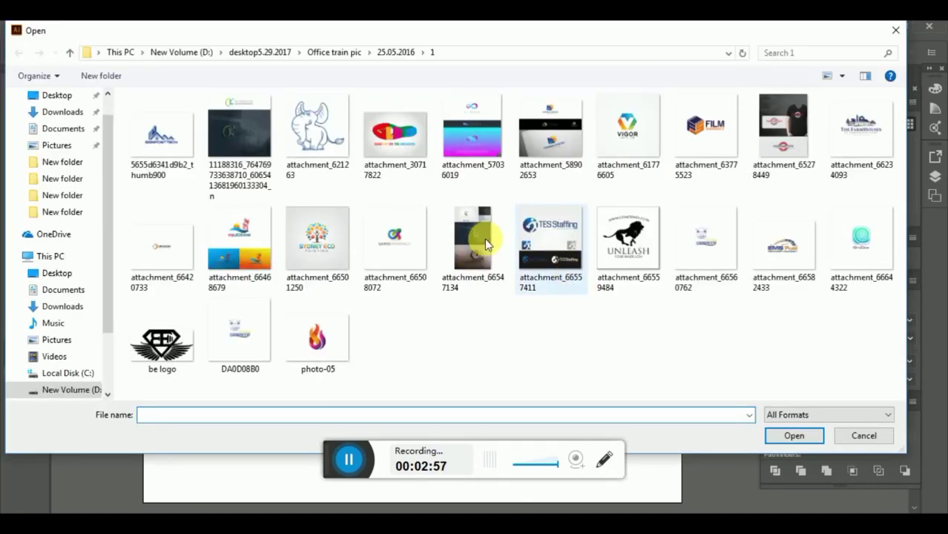
{"action": "left_click", "coordinate": [90, 393]}
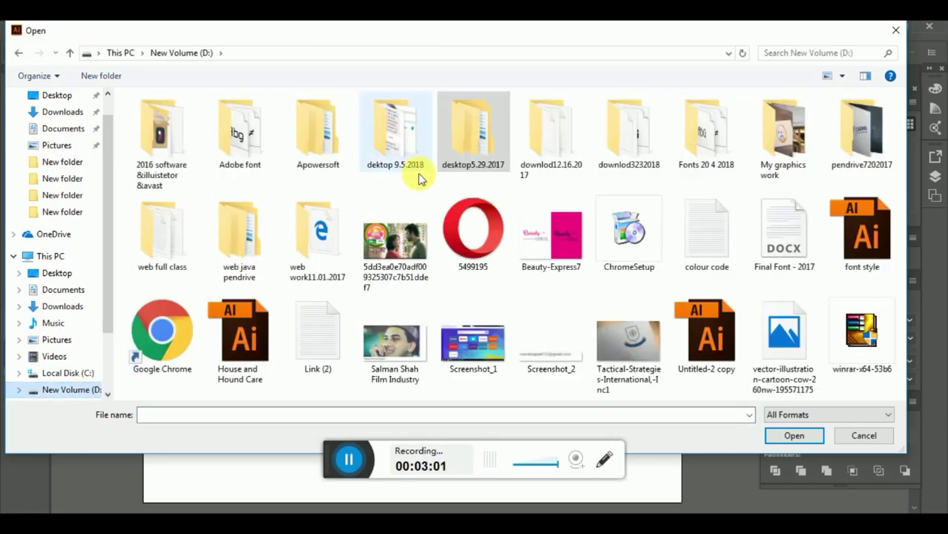
{"action": "double_click", "coordinate": [478, 137]}
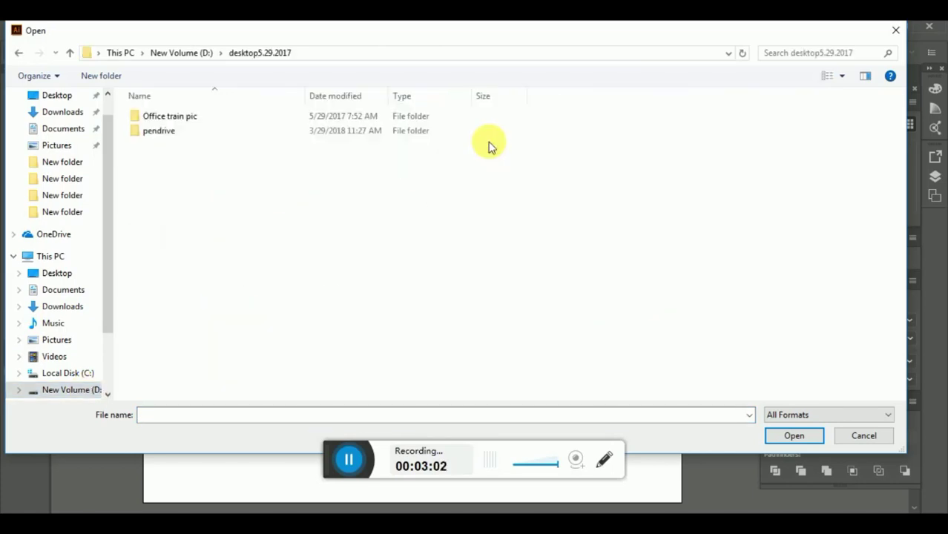
{"action": "left_click", "coordinate": [182, 122]}
{"action": "double_click", "coordinate": [183, 122]}
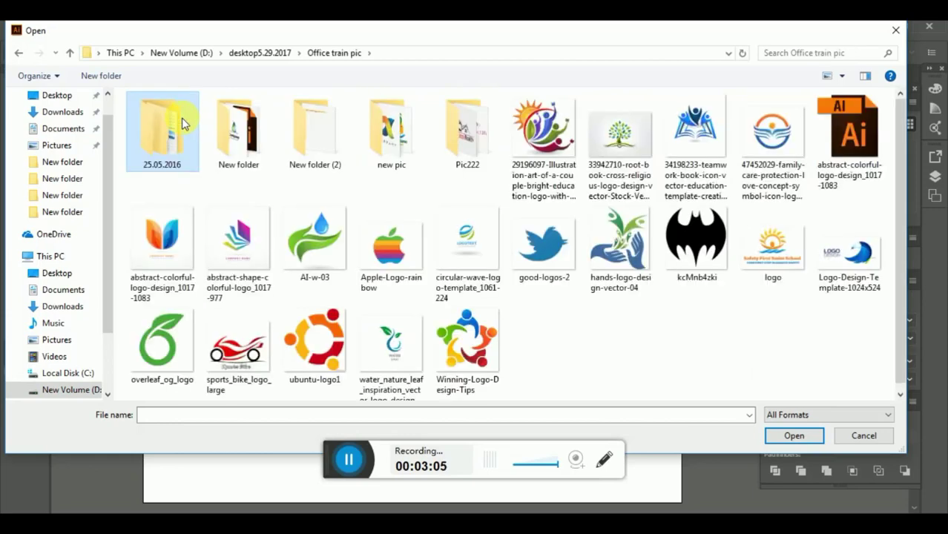
{"action": "left_click", "coordinate": [700, 268]}
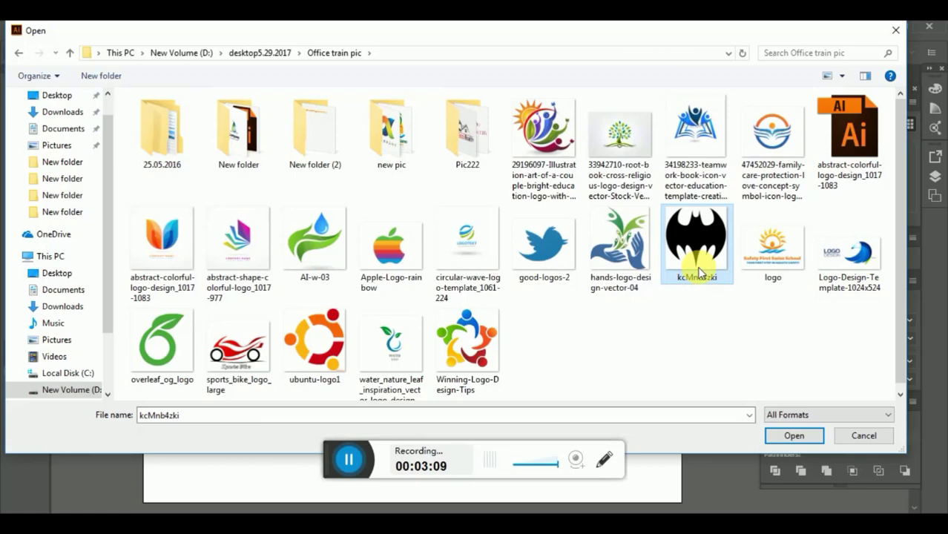
{"action": "left_click", "coordinate": [402, 256]}
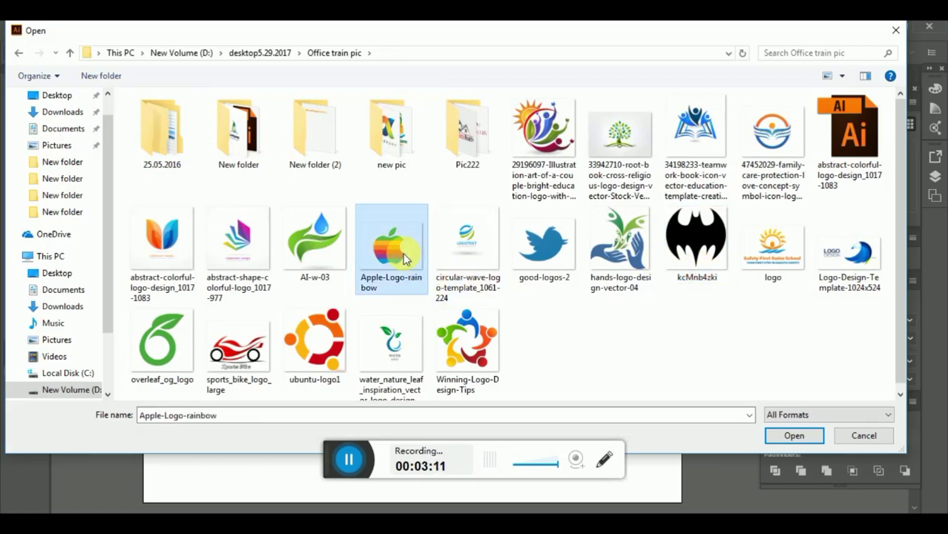
{"action": "left_click", "coordinate": [779, 439]}
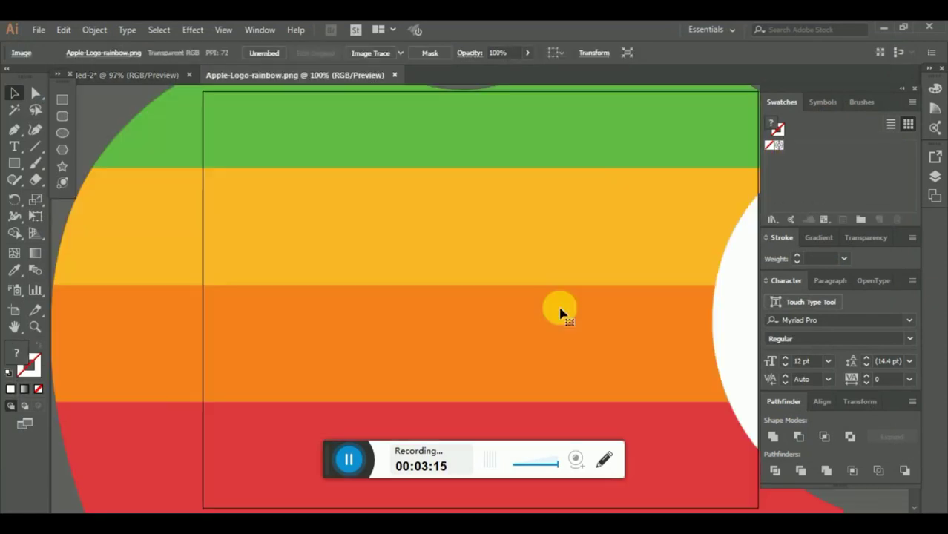
- Scale the apple logo image down about its centre to about 362 x 272 pt and deselect it
{"action": "key", "text": "ctrl+minus"}
{"action": "key", "text": "ctrl+minus"}
{"action": "key", "text": "ctrl+minus"}
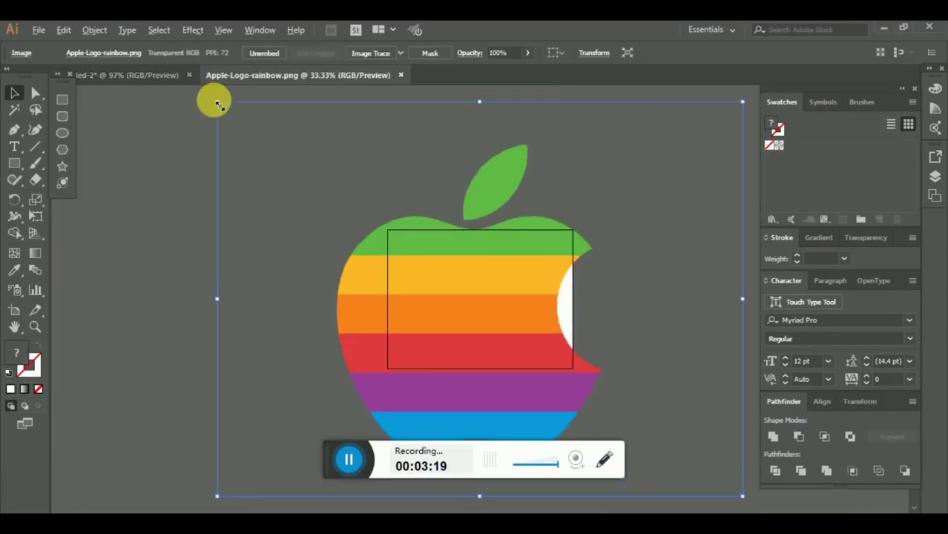
{"action": "left_click_drag", "start_coordinate": [217, 104], "coordinate": [438, 268]}
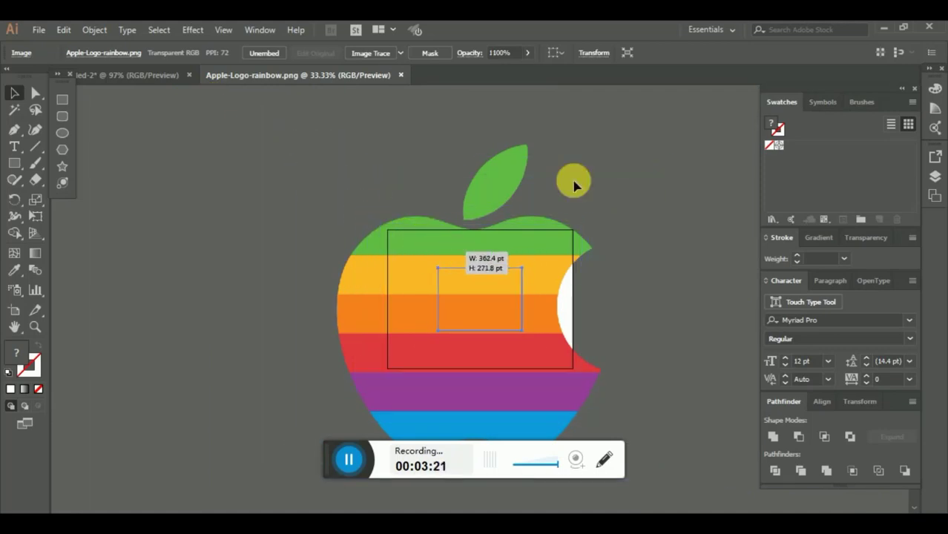
{"action": "left_click_drag", "start_coordinate": [577, 186], "coordinate": [584, 165]}
{"action": "left_click", "coordinate": [594, 178]}
- Trace the logo's leaf with the Pen tool as a closed two-anchor curved shape, then deselect it
{"action": "key", "text": "ctrl+plus"}
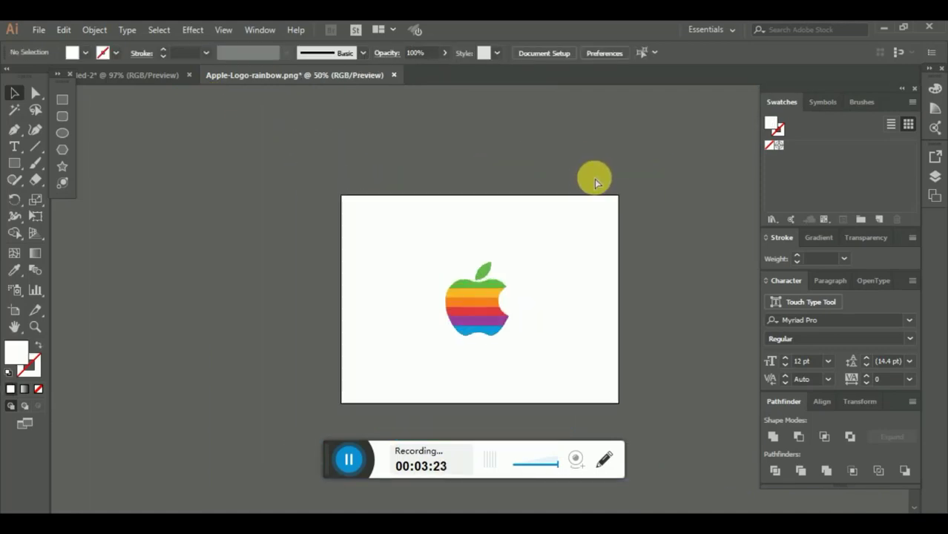
{"action": "key", "text": "ctrl+plus"}
{"action": "key", "text": "ctrl+plus"}
{"action": "key", "text": "ctrl+plus"}
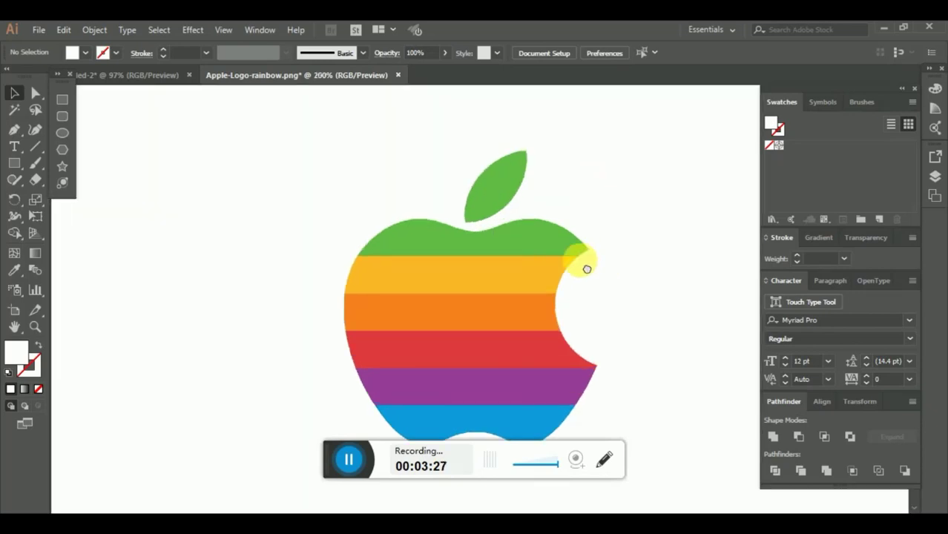
{"action": "left_click_drag", "start_coordinate": [586, 267], "coordinate": [520, 258]}
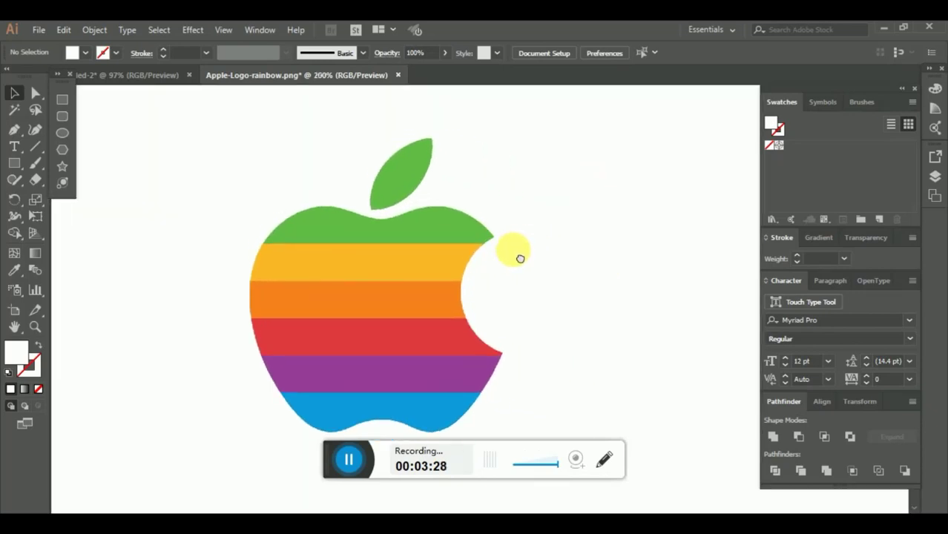
{"action": "left_click", "coordinate": [14, 129]}
{"action": "left_click", "coordinate": [371, 208]}
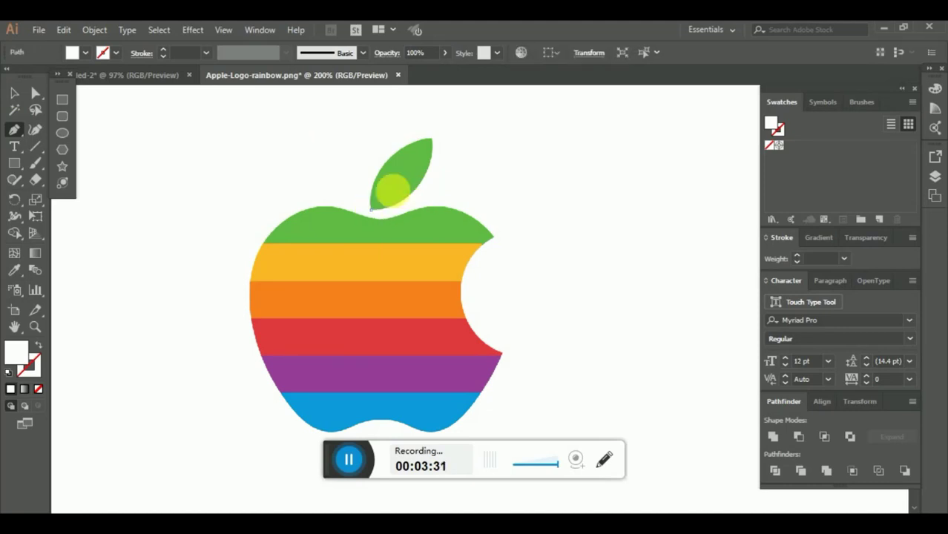
{"action": "left_click_drag", "start_coordinate": [433, 140], "coordinate": [508, 127]}
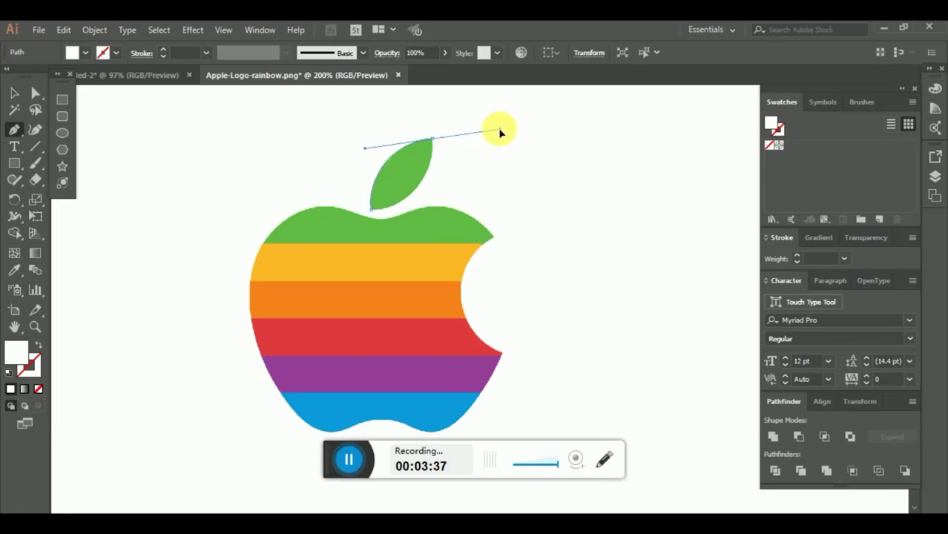
{"action": "left_click", "coordinate": [433, 139]}
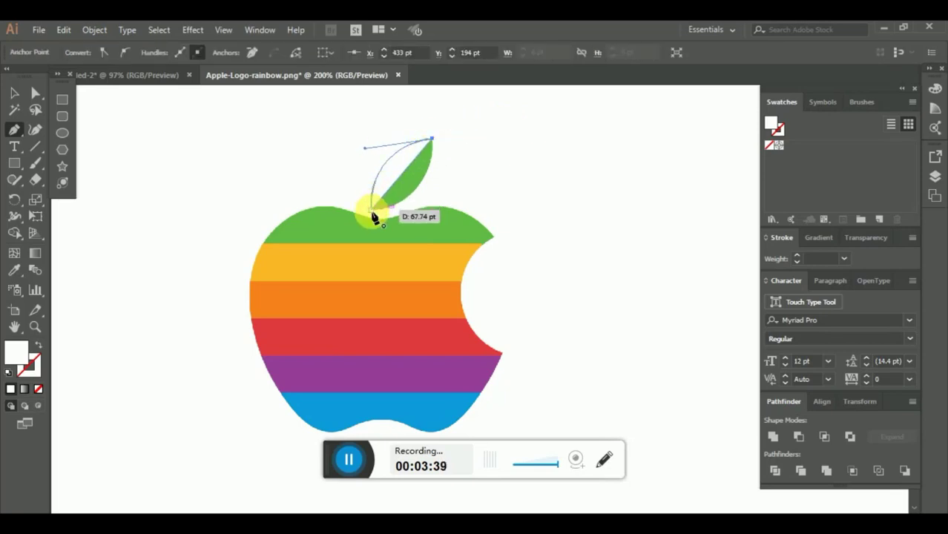
{"action": "left_click", "coordinate": [372, 211]}
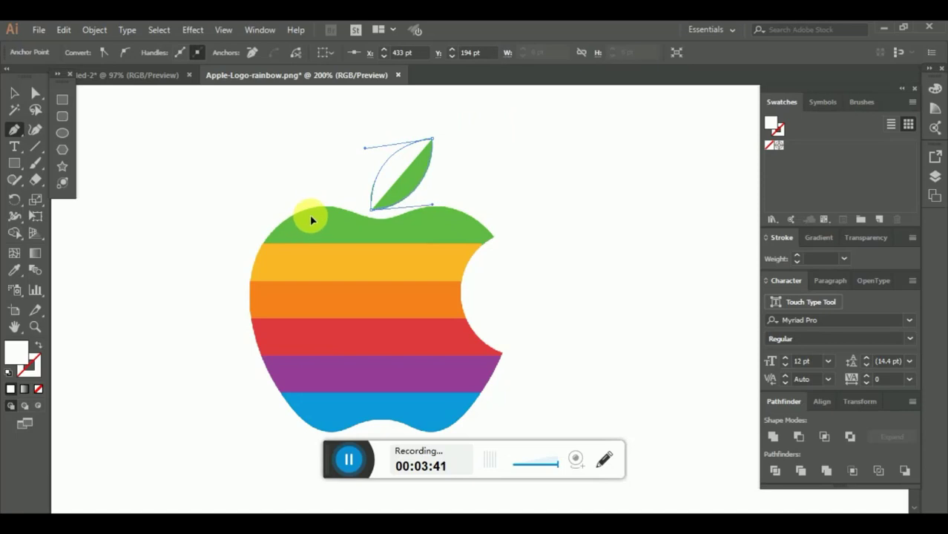
{"action": "key", "text": "v"}
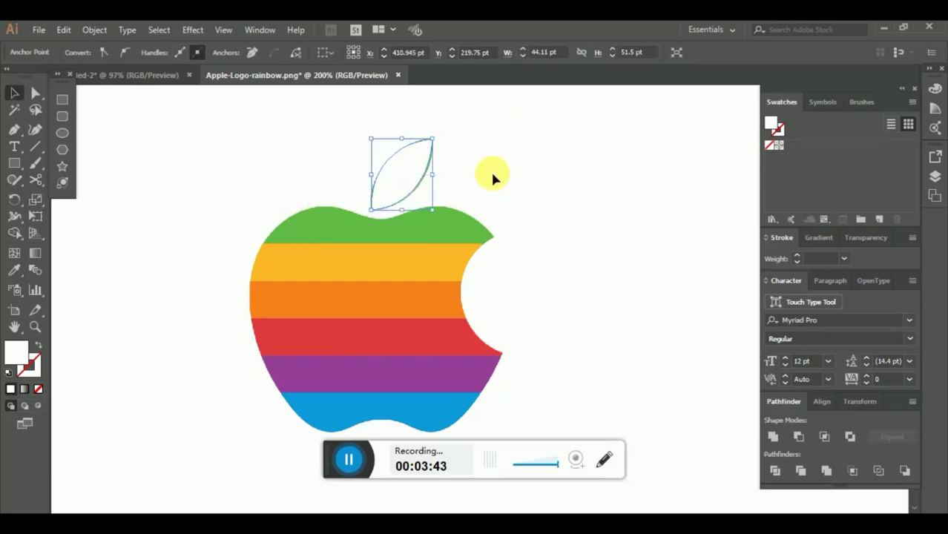
{"action": "left_click", "coordinate": [511, 170]}
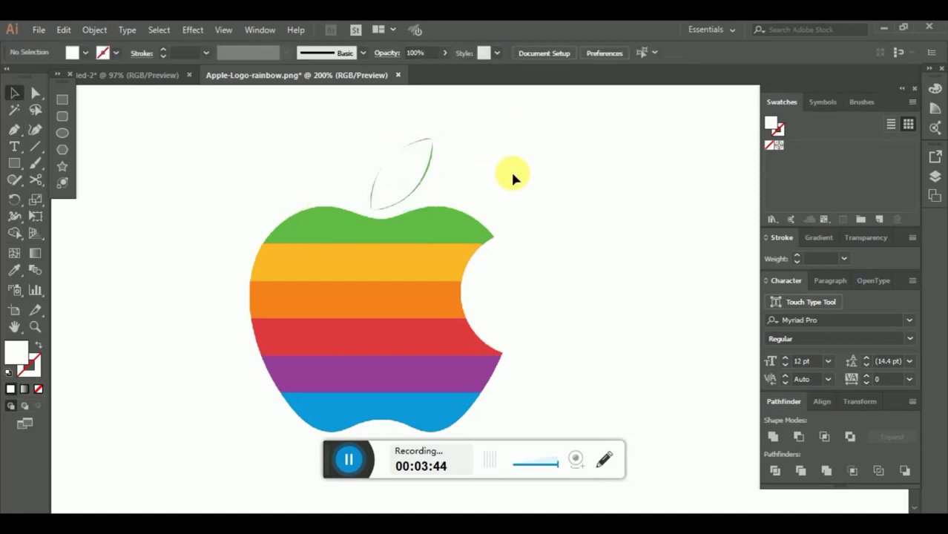
- Start the apple outline with the Pen tool, tracing the bite from its upper tip to a corner anchor at its lower tip
{"action": "left_click", "coordinate": [14, 130]}
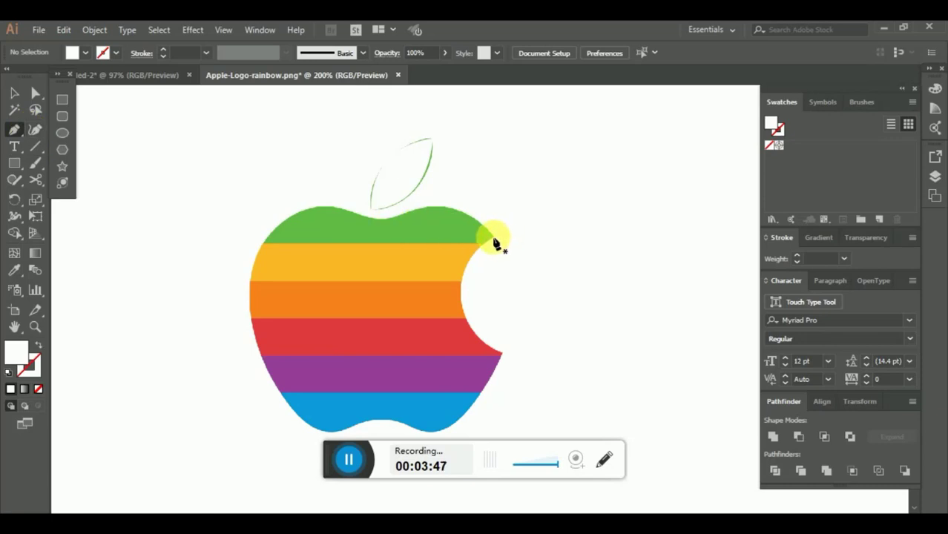
{"action": "left_click", "coordinate": [492, 237]}
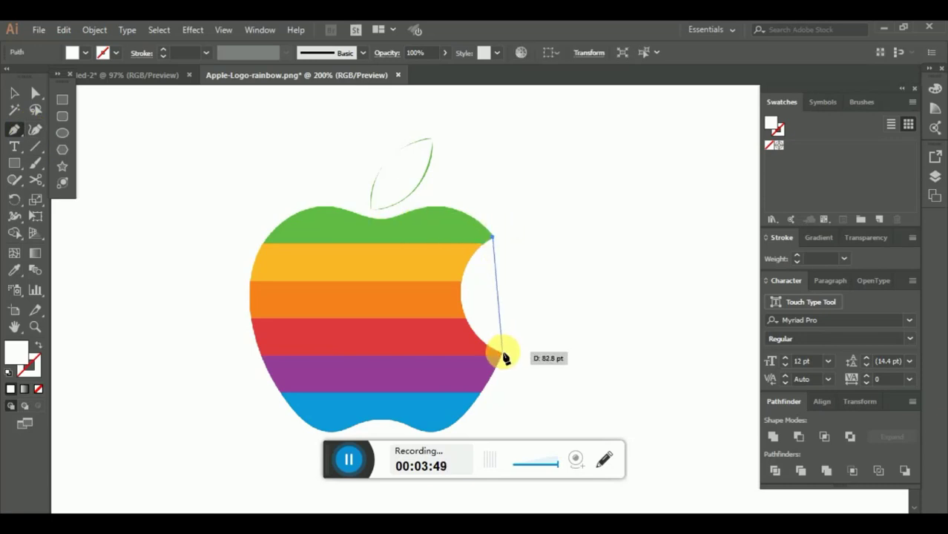
{"action": "left_click_drag", "start_coordinate": [503, 352], "coordinate": [588, 405]}
{"action": "left_click_drag", "start_coordinate": [492, 238], "coordinate": [459, 302]}
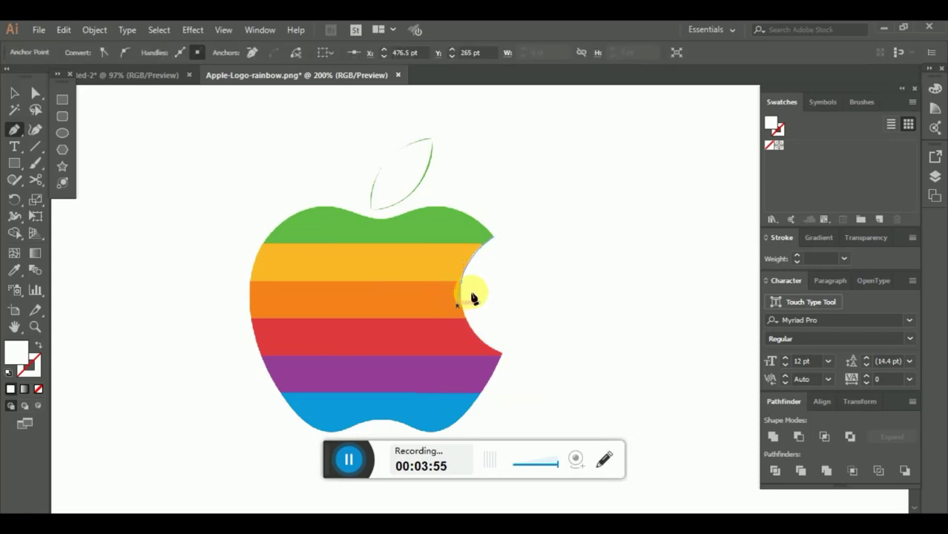
{"action": "left_click_drag", "start_coordinate": [462, 280], "coordinate": [518, 358]}
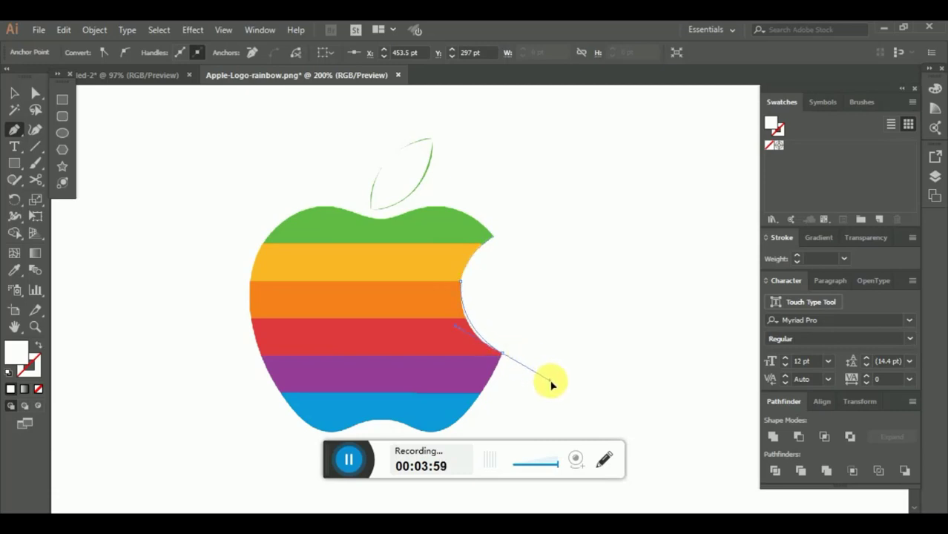
{"action": "left_click", "coordinate": [503, 354]}
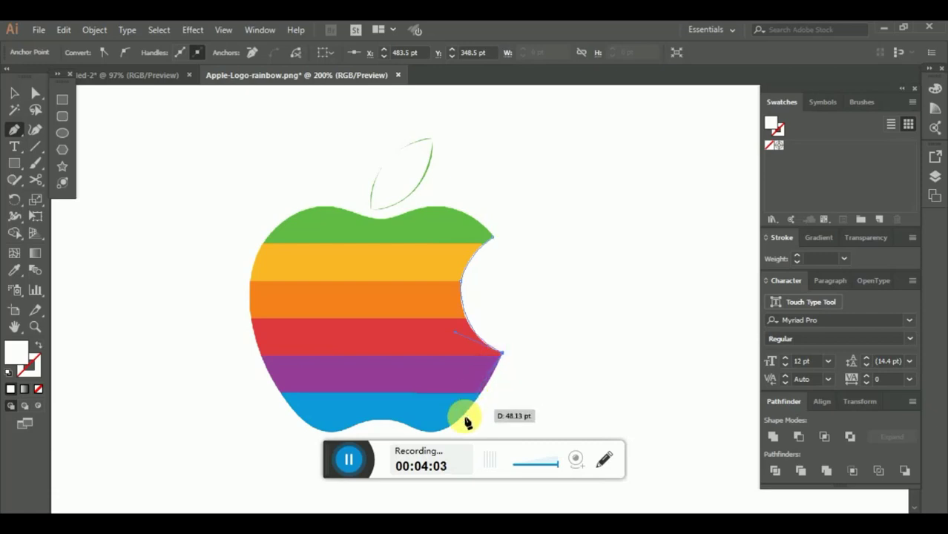
- Continue the apple outline from the bite's lower tip down the right side and around the right bottom lobe to the notch
{"action": "left_click_drag", "start_coordinate": [446, 425], "coordinate": [414, 454]}
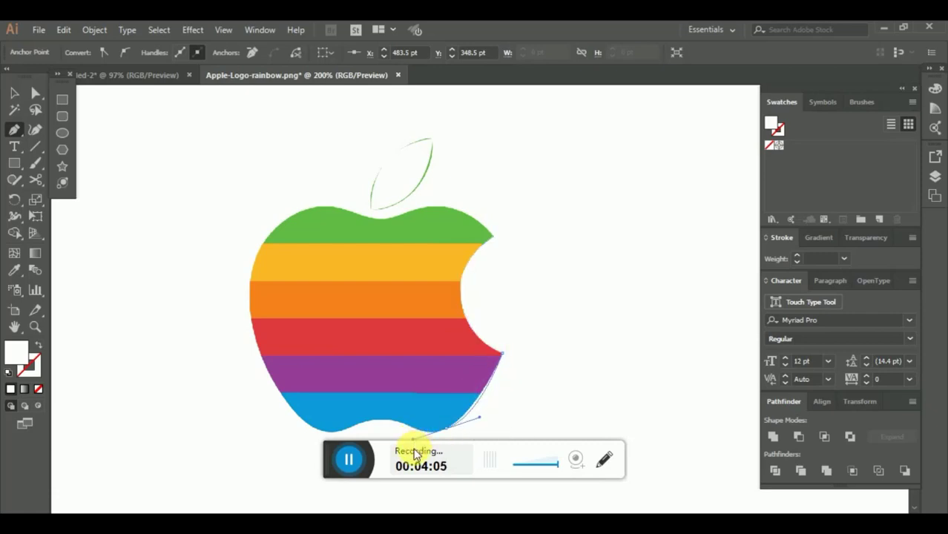
{"action": "key", "text": "ctrl+z"}
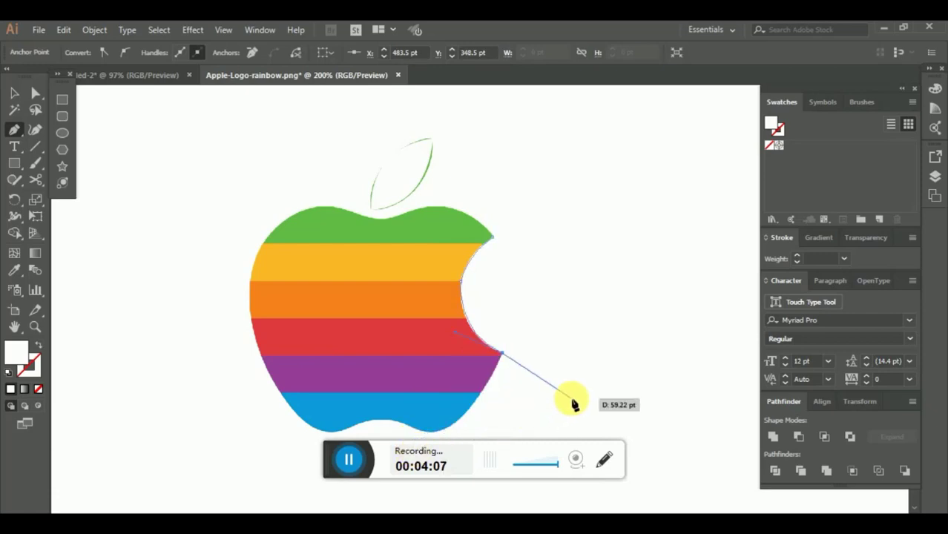
{"action": "left_click_drag", "start_coordinate": [546, 359], "coordinate": [568, 255]}
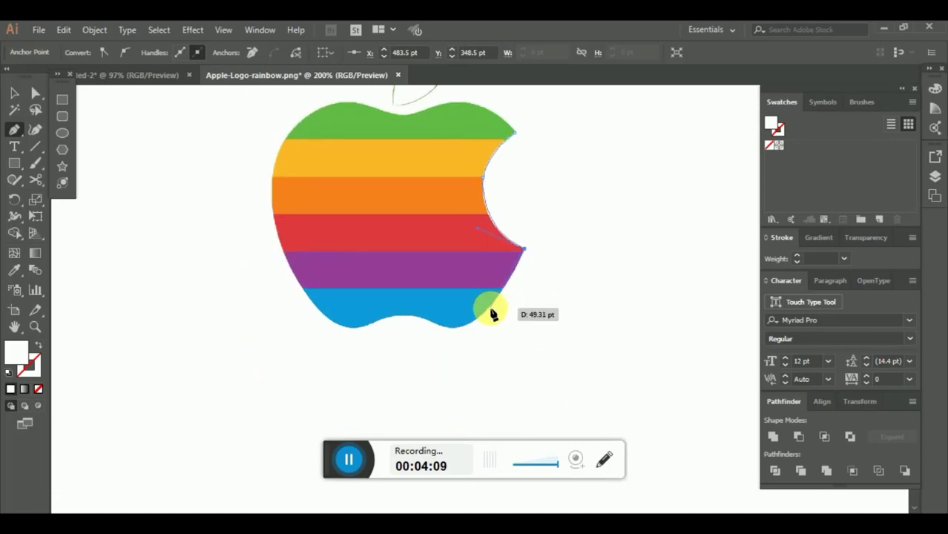
{"action": "left_click_drag", "start_coordinate": [490, 310], "coordinate": [464, 339]}
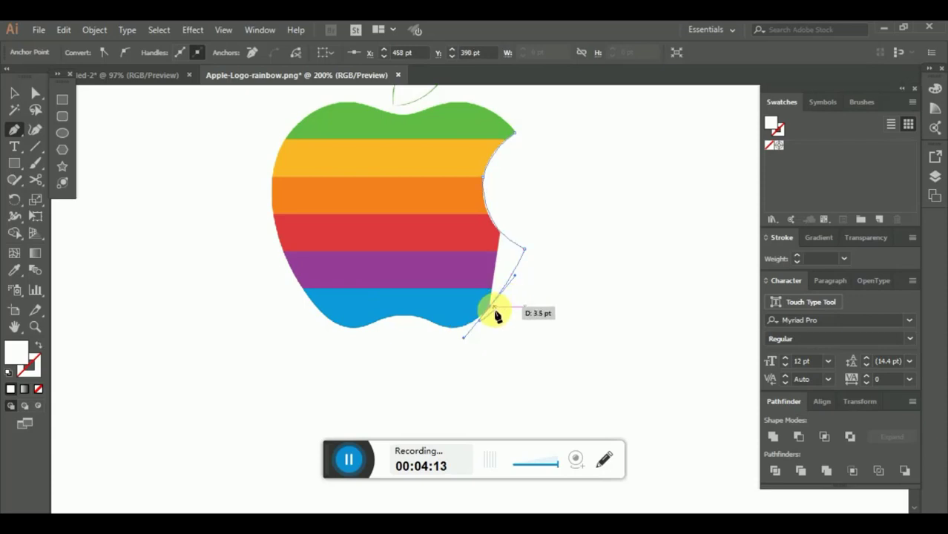
{"action": "left_click", "coordinate": [491, 313]}
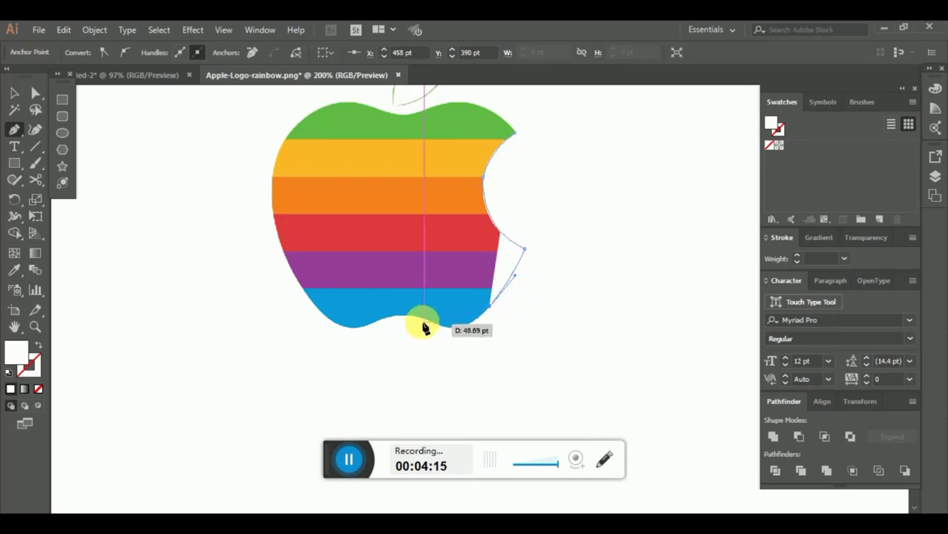
{"action": "left_click_drag", "start_coordinate": [425, 320], "coordinate": [381, 293]}
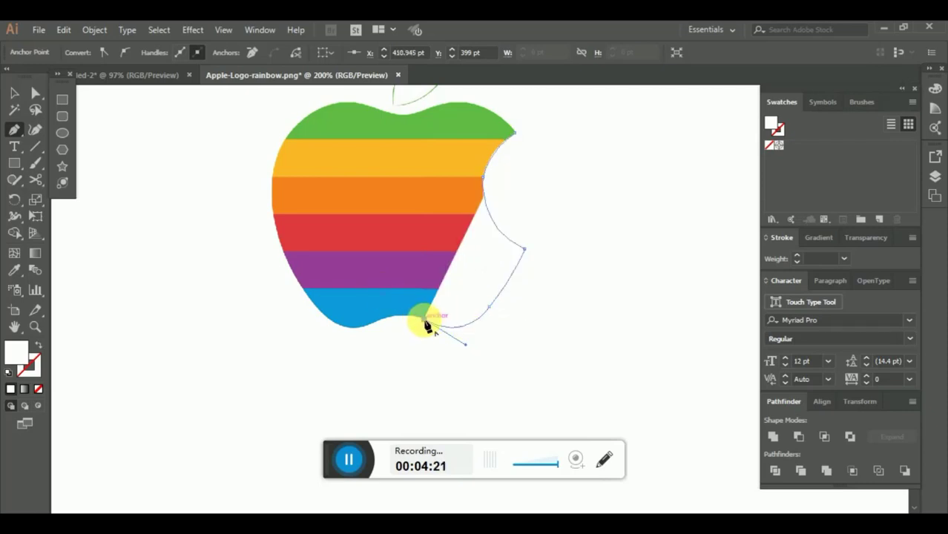
{"action": "left_click", "coordinate": [425, 319]}
- Extend the outline across the bottom notch to a corner anchor at the start of the left bottom lobe
{"action": "left_click_drag", "start_coordinate": [366, 325], "coordinate": [331, 346]}
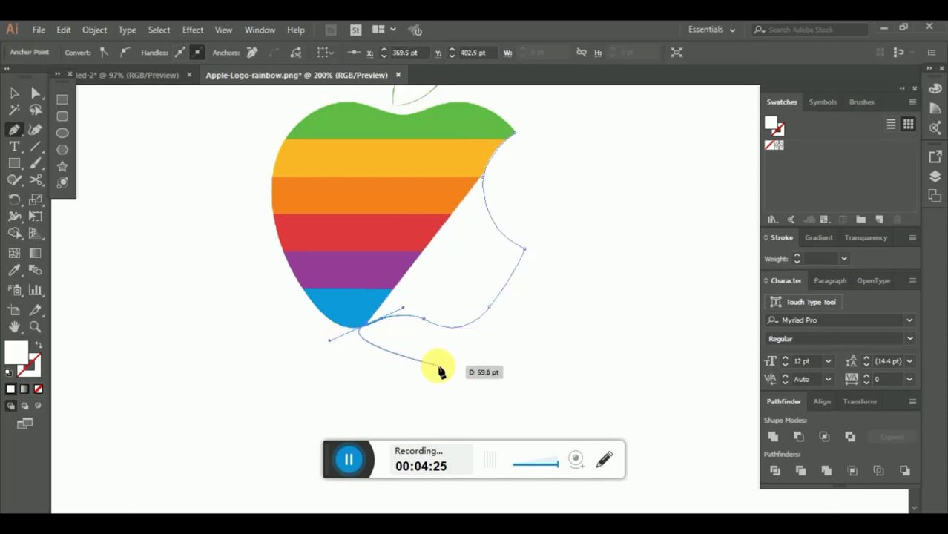
{"action": "key", "text": "ctrl+plus"}
{"action": "key", "text": "ctrl+z"}
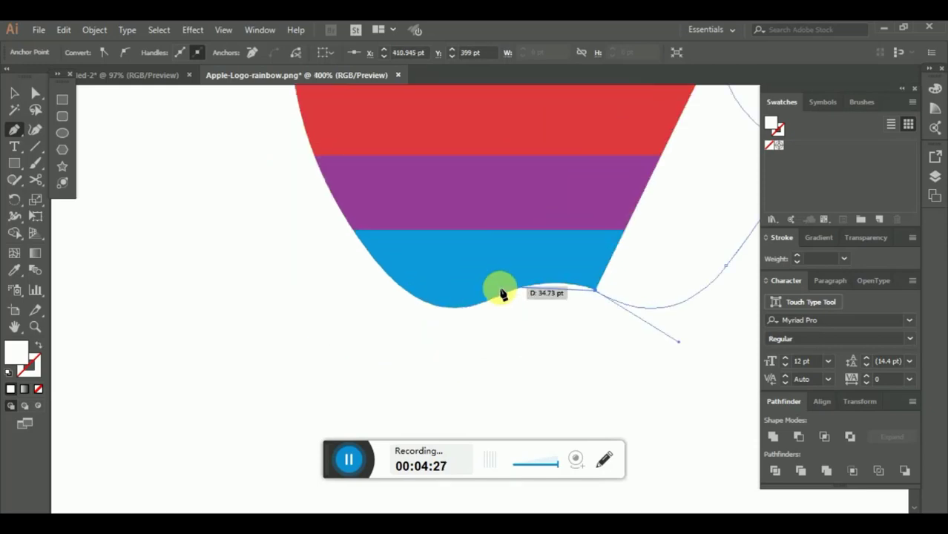
{"action": "left_click", "coordinate": [500, 296]}
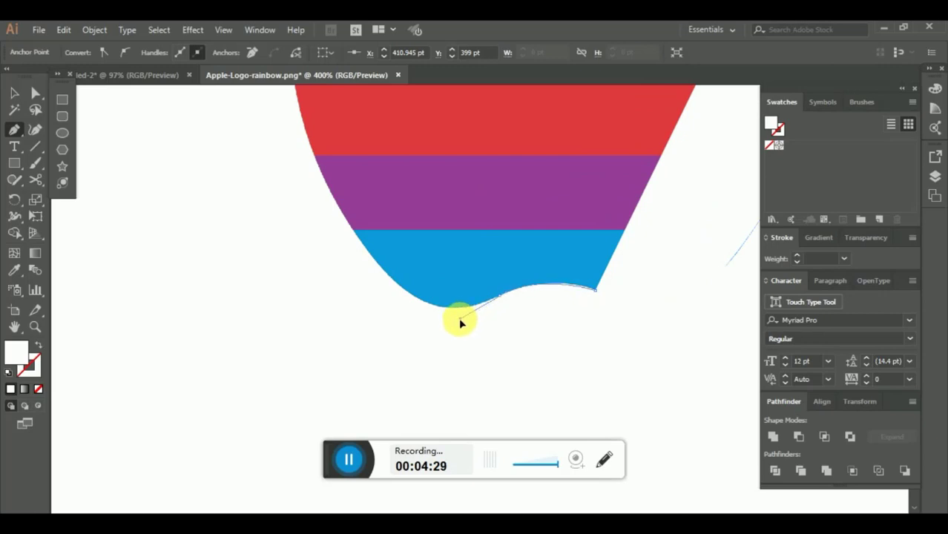
{"action": "left_click_drag", "start_coordinate": [457, 324], "coordinate": [456, 325]}
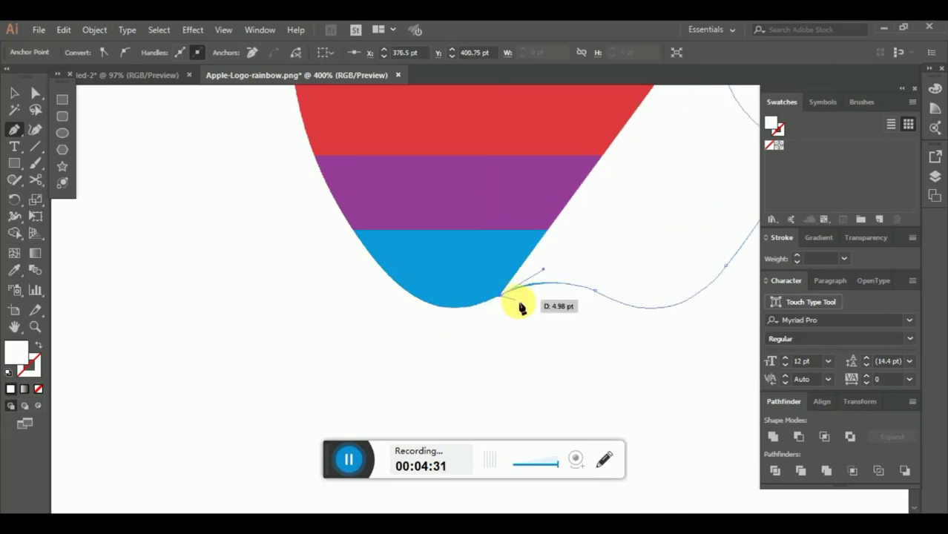
{"action": "left_click", "coordinate": [500, 296]}
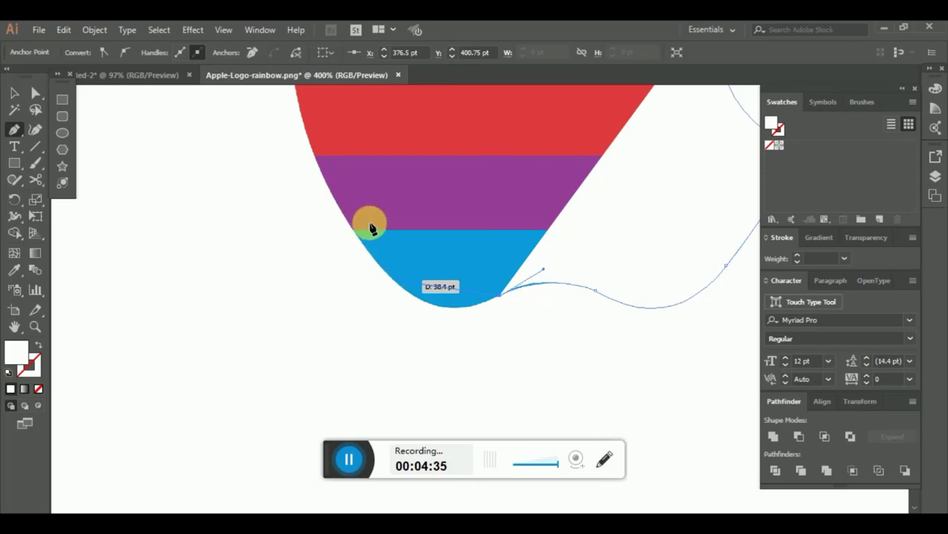
- Continue the apple outline around the left bottom lobe and up the left side to the green stripe's lower edge
{"action": "left_click_drag", "start_coordinate": [409, 292], "coordinate": [355, 257]}
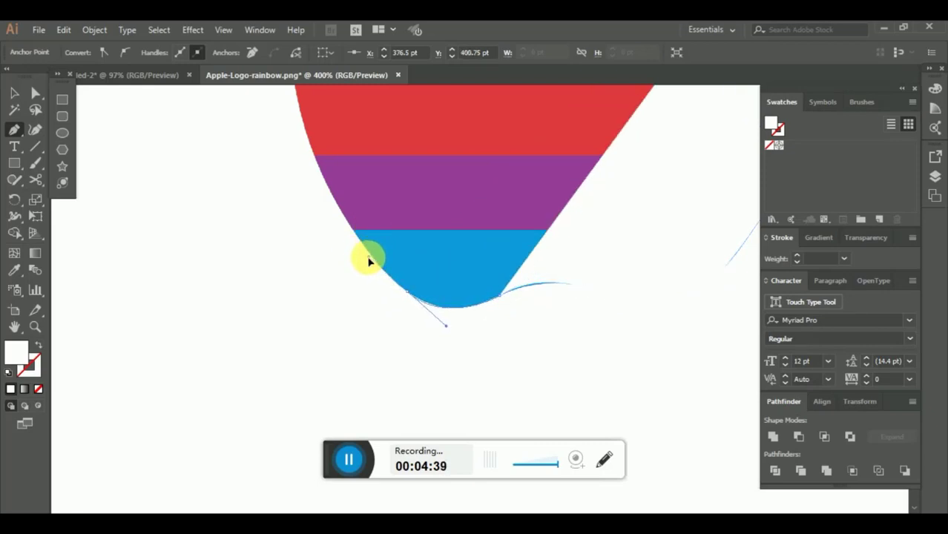
{"action": "scroll", "coordinate": [409, 296], "scroll_direction": "up", "scroll_amount": 4}
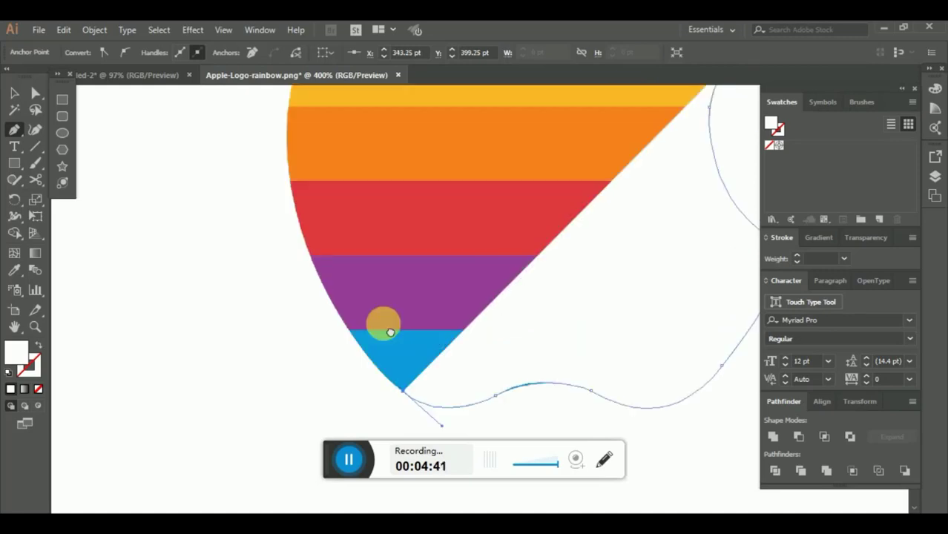
{"action": "scroll", "coordinate": [334, 227], "scroll_direction": "down", "scroll_amount": 2}
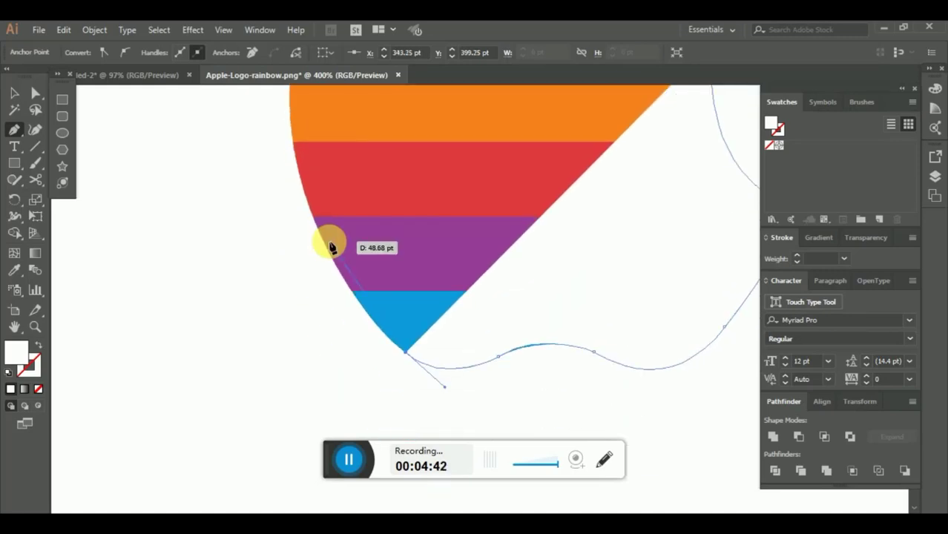
{"action": "left_click_drag", "start_coordinate": [322, 239], "coordinate": [355, 258]}
{"action": "scroll", "coordinate": [345, 335], "scroll_direction": "up", "scroll_amount": 4}
{"action": "scroll", "coordinate": [355, 335], "scroll_direction": "up", "scroll_amount": 3}
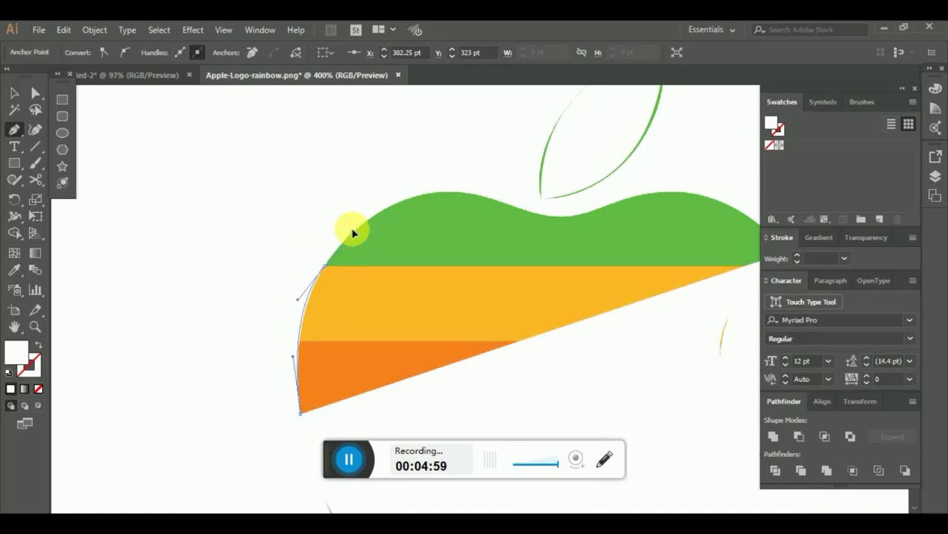
{"action": "left_click_drag", "start_coordinate": [350, 224], "coordinate": [324, 265]}
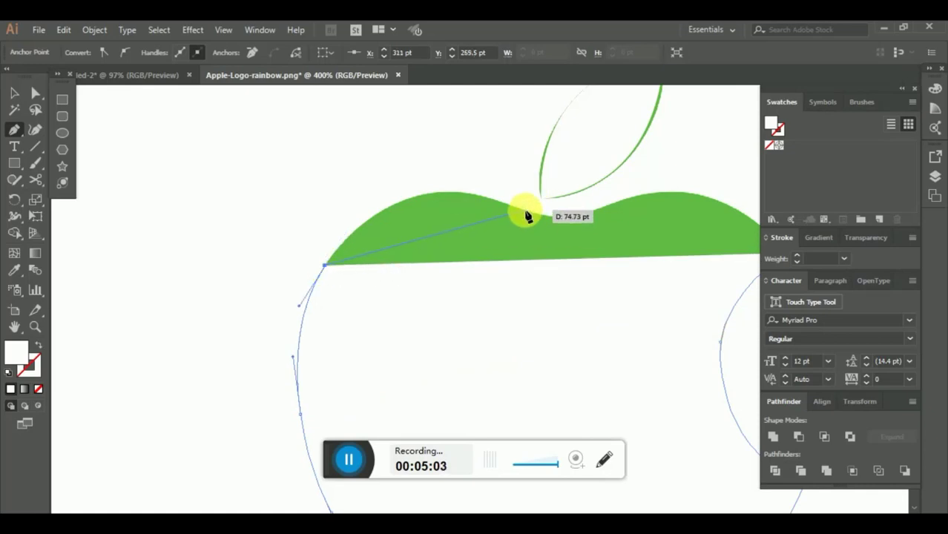
- Extend the outline over the top left lobe and across the stem notch, removing the path's fill to expose the image
{"action": "left_click_drag", "start_coordinate": [526, 211], "coordinate": [657, 273]}
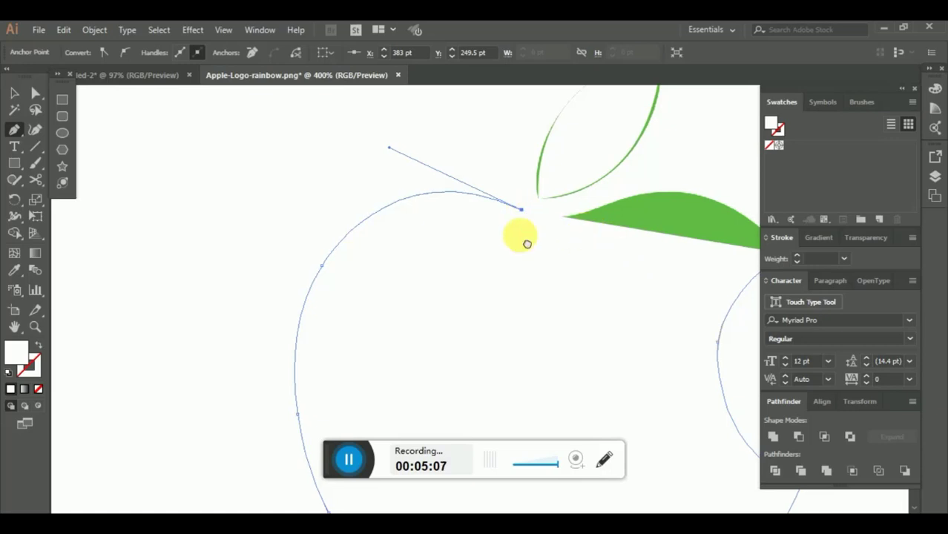
{"action": "scroll", "coordinate": [482, 226], "scroll_direction": "right", "scroll_amount": 3}
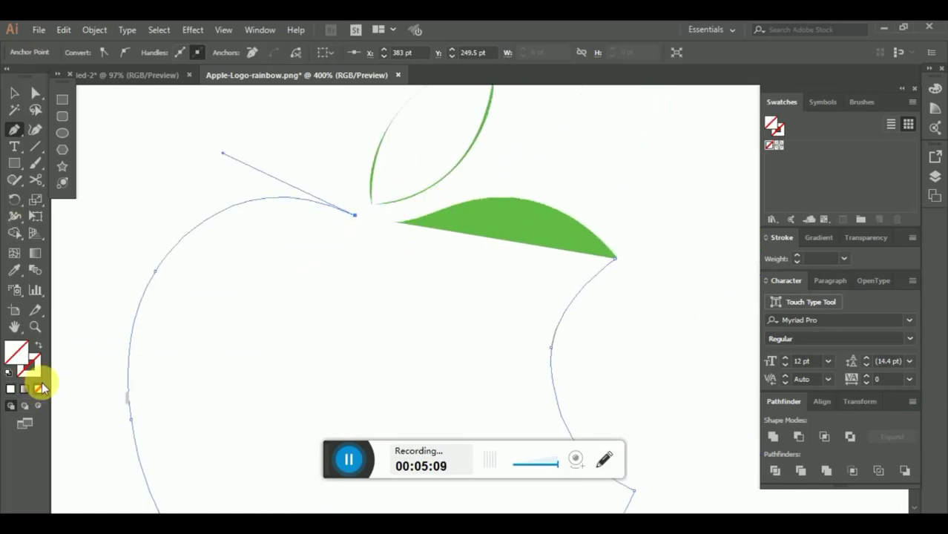
{"action": "left_click", "coordinate": [41, 388]}
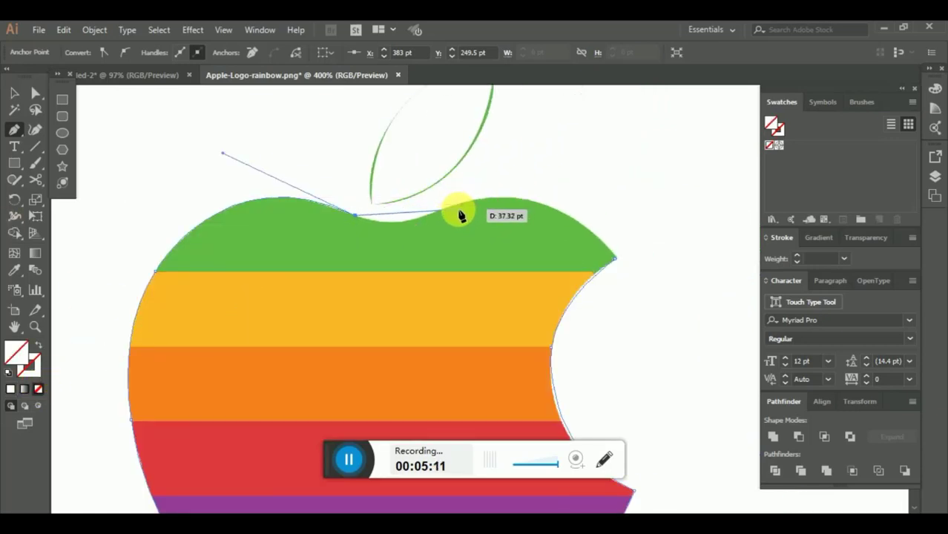
{"action": "left_click_drag", "start_coordinate": [451, 205], "coordinate": [509, 181]}
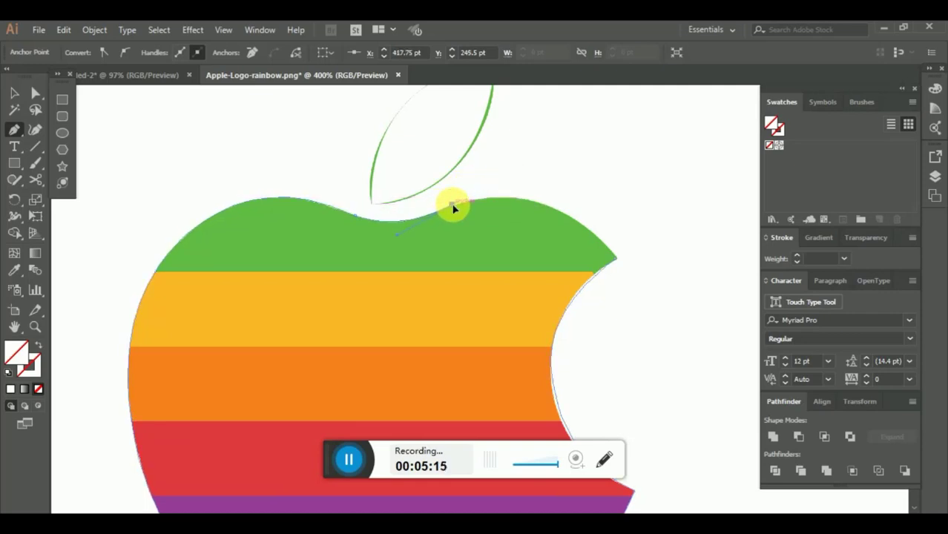
{"action": "left_click_drag", "start_coordinate": [615, 258], "coordinate": [662, 340]}
{"action": "key", "text": "ctrl+z"}
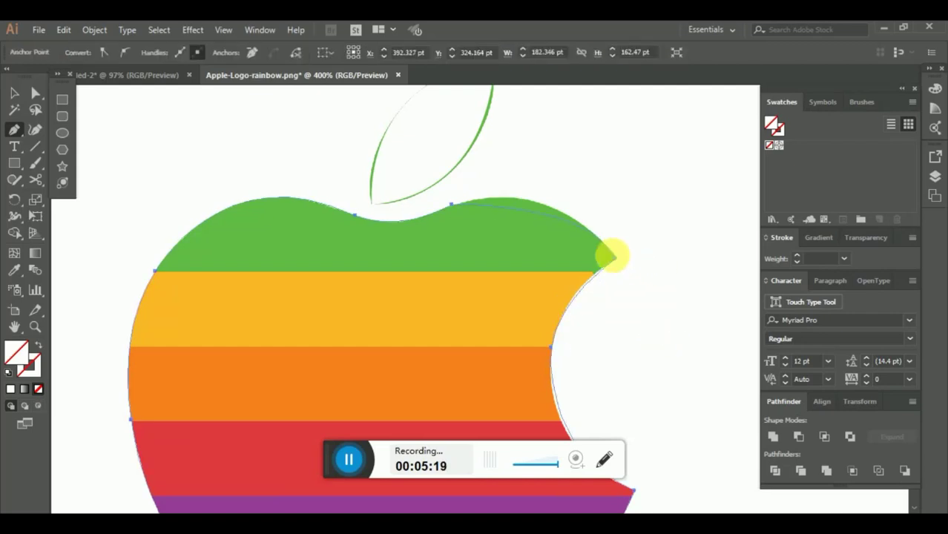
{"action": "mouse_move", "coordinate": [612, 256]}
{"action": "left_mouse_down"}
{"action": "mouse_move", "coordinate": [629, 302]}
{"action": "mouse_move", "coordinate": [662, 328]}
{"action": "left_mouse_up"}
{"action": "key", "text": "Escape"}
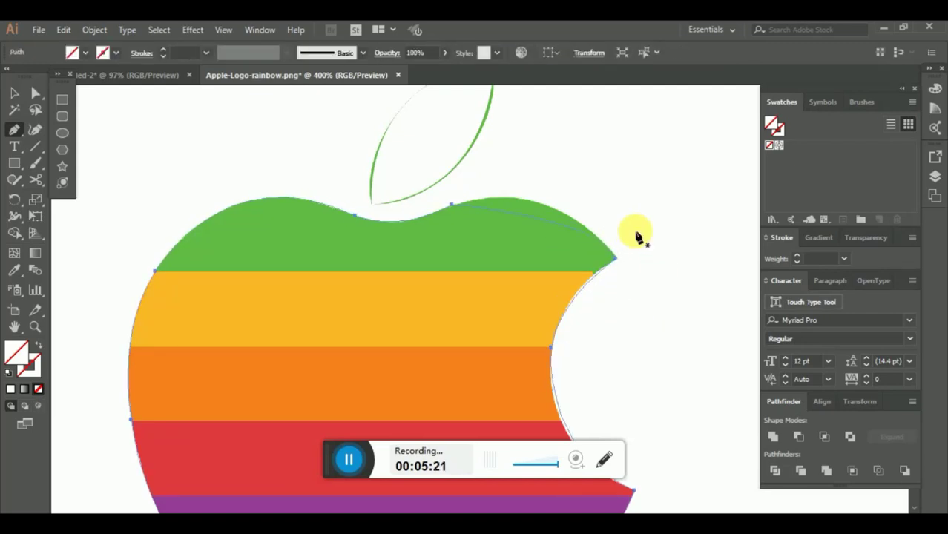
- Close the apple outline with a curve over the top right lobe to the bite's upper tip, then deselect it
{"action": "left_click", "coordinate": [616, 258]}
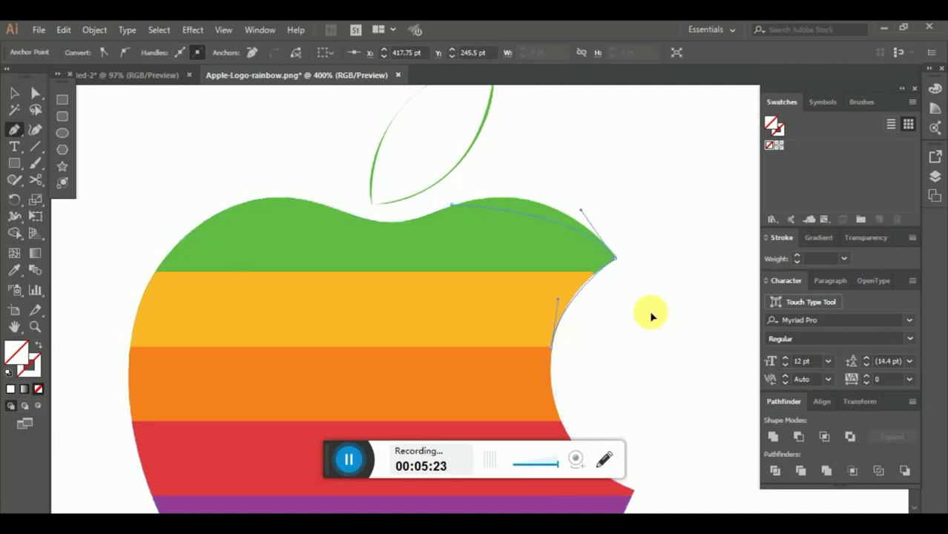
{"action": "left_click_drag", "start_coordinate": [652, 317], "coordinate": [680, 354]}
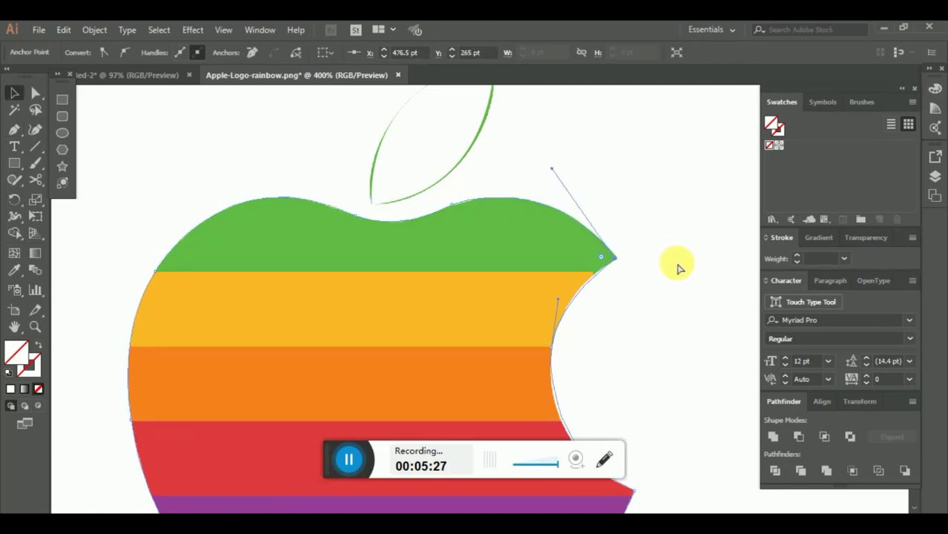
{"action": "key", "text": "ctrl+minus"}
{"action": "scroll", "coordinate": [593, 259], "scroll_direction": "down", "scroll_amount": 3}
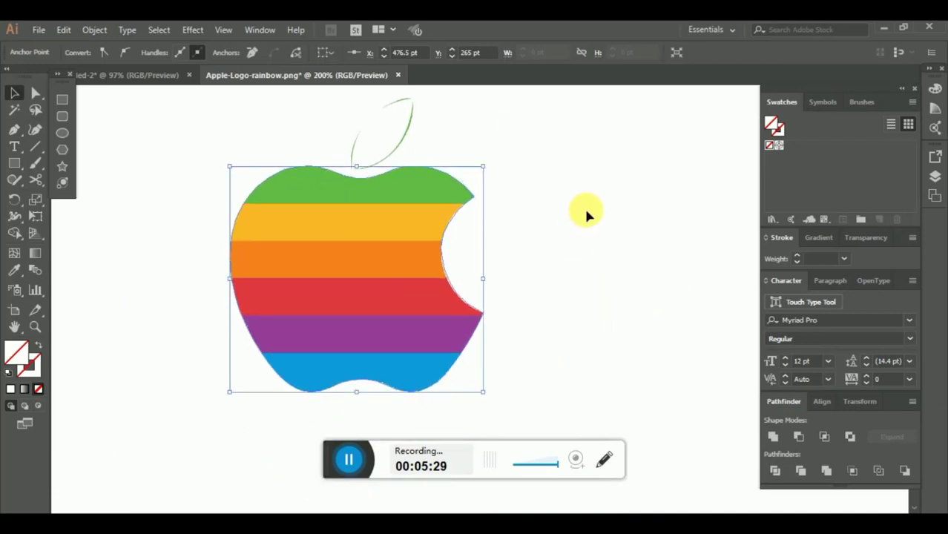
{"action": "left_click", "coordinate": [536, 178]}
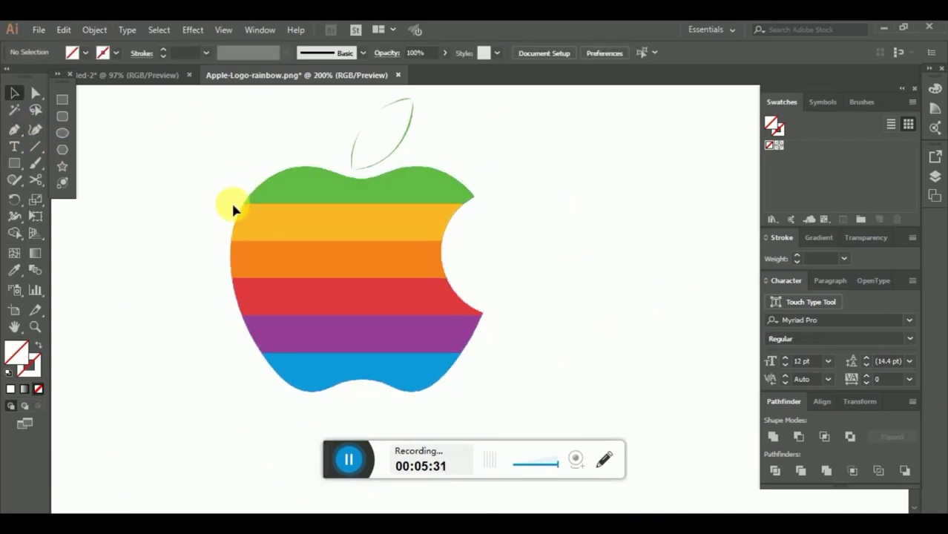
- Draw a straight horizontal Pen line across the apple along the green and yellow stripes' boundary, then deselect it
{"action": "left_click", "coordinate": [12, 131]}
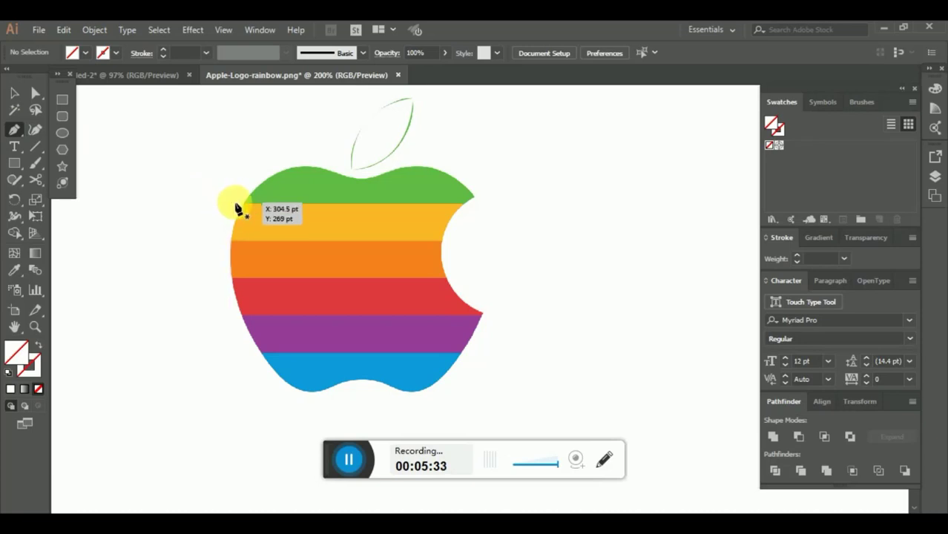
{"action": "left_click", "coordinate": [234, 203]}
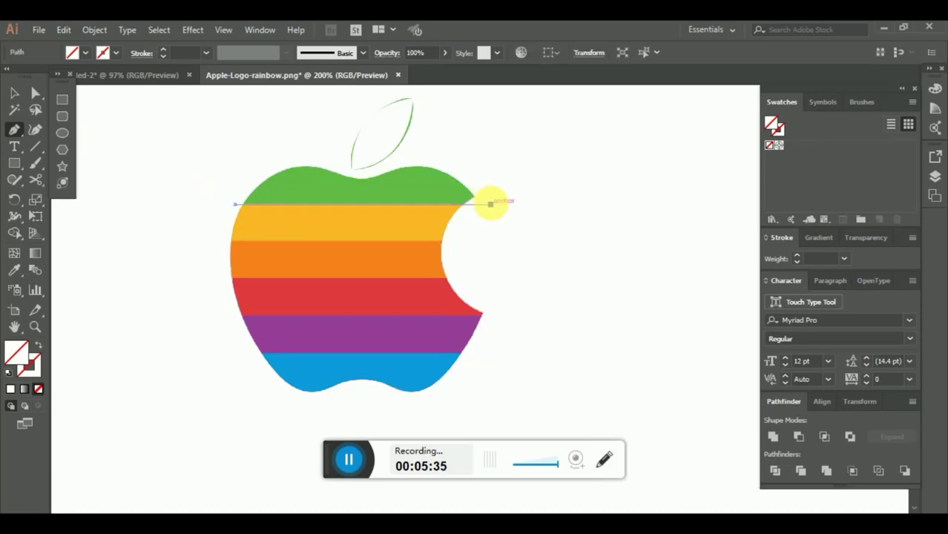
{"action": "left_click", "coordinate": [489, 203]}
{"action": "key", "text": "v"}
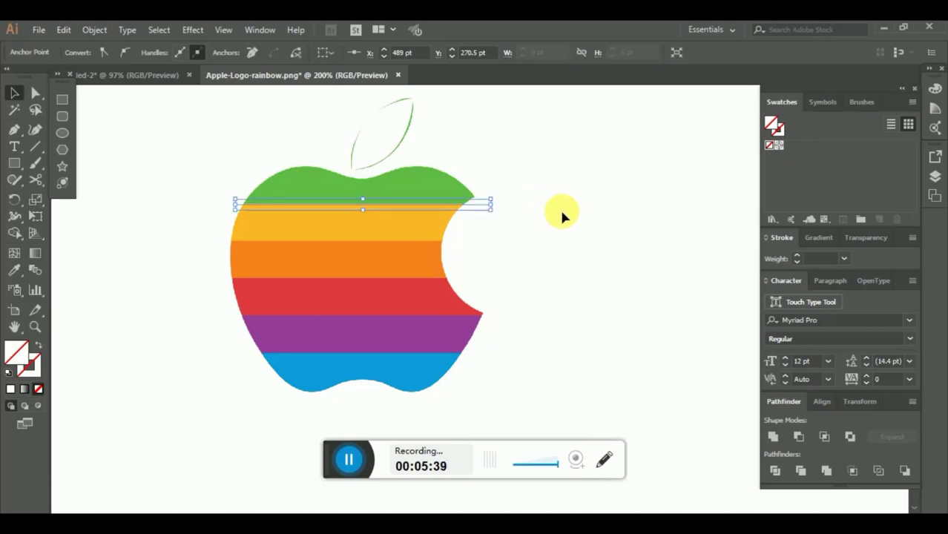
{"action": "left_click", "coordinate": [562, 215]}
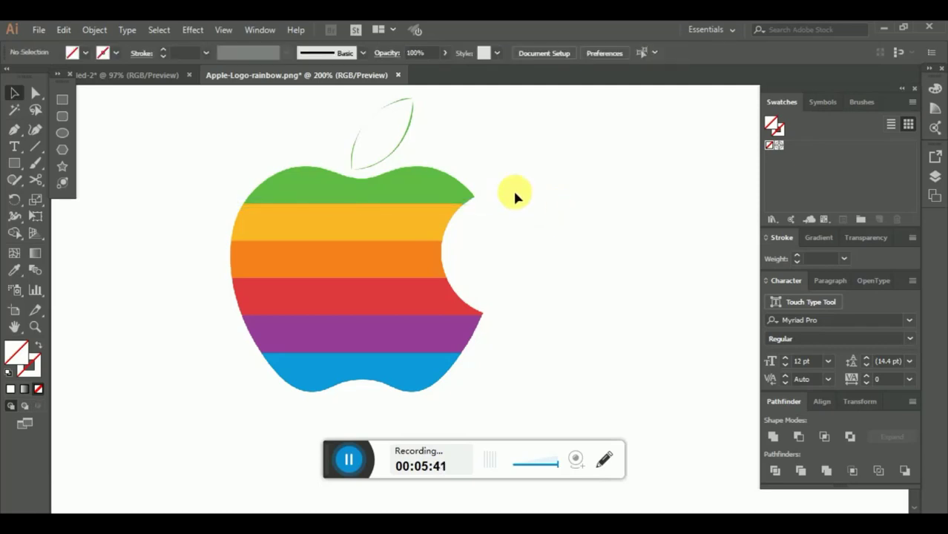
- Duplicate the stripe line in place and nudge the copy down to the yellow and orange boundary, shifted slightly left past the apple's edge
{"action": "left_click_drag", "start_coordinate": [511, 191], "coordinate": [481, 224]}
{"action": "left_click", "coordinate": [487, 229]}
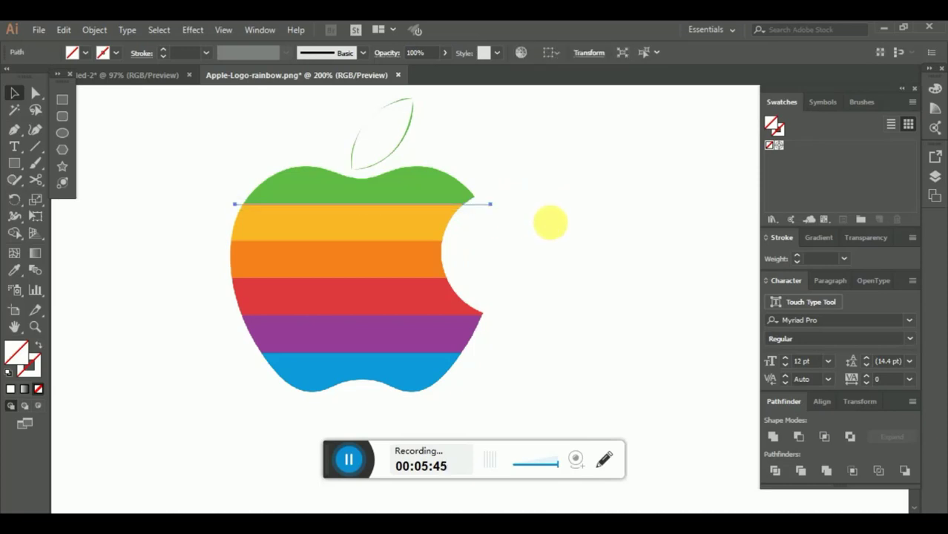
{"action": "key", "text": "Down"}
{"action": "key", "text": "Down"}
{"action": "key", "text": "Down"}
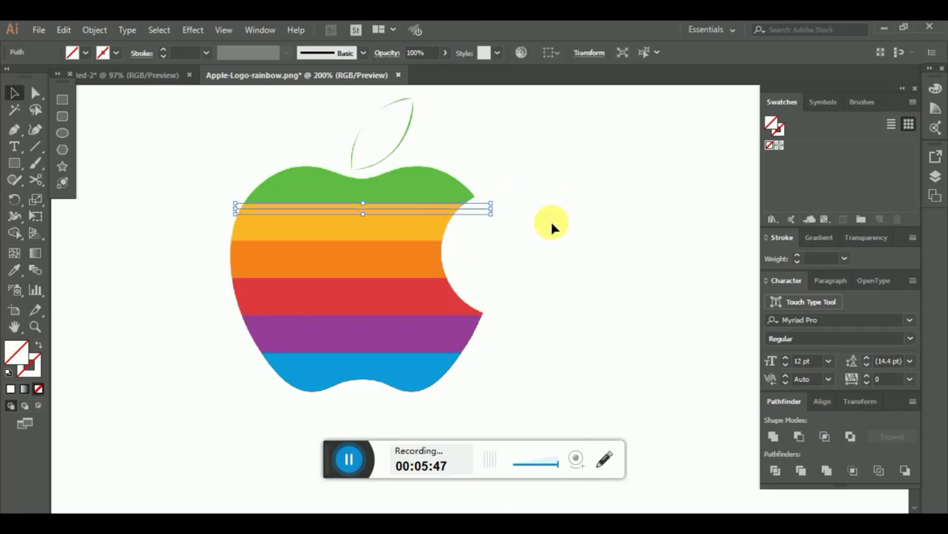
{"action": "key", "text": "Down"}
{"action": "key", "text": "Down"}
{"action": "key", "text": "Down"}
{"action": "key", "text": "Down"}
{"action": "key", "text": "Down"}
{"action": "key", "text": "Down"}
{"action": "key", "text": "Down"}
{"action": "key", "text": "Down"}
{"action": "key", "text": "Down"}
{"action": "key", "text": "Down"}
{"action": "key", "text": "Down"}
{"action": "key", "text": "Down"}
{"action": "key", "text": "Down"}
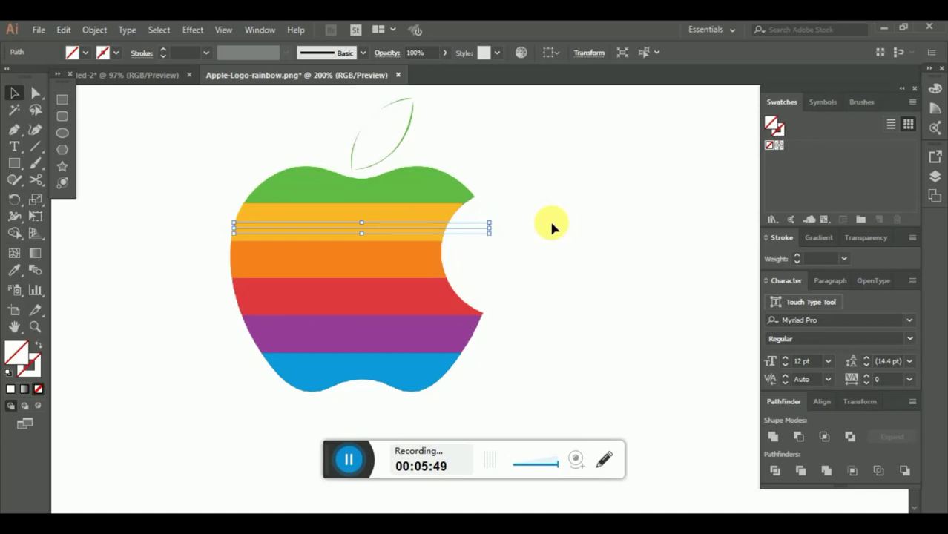
{"action": "key", "text": "Left"}
{"action": "key", "text": "Left"}
{"action": "key", "text": "Left"}
{"action": "key", "text": "Left"}
{"action": "key", "text": "Left"}
{"action": "key", "text": "Left"}
{"action": "key", "text": "Left"}
{"action": "key", "text": "Left"}
{"action": "key", "text": "Left"}
{"action": "key", "text": "Left"}
{"action": "key", "text": "Left"}
{"action": "key", "text": "Down"}
{"action": "key", "text": "Down"}
{"action": "key", "text": "Down"}
{"action": "key", "text": "Down"}
{"action": "key", "text": "Down"}
{"action": "key", "text": "Down"}
{"action": "key", "text": "Down"}
{"action": "key", "text": "Down"}
{"action": "key", "text": "Down"}
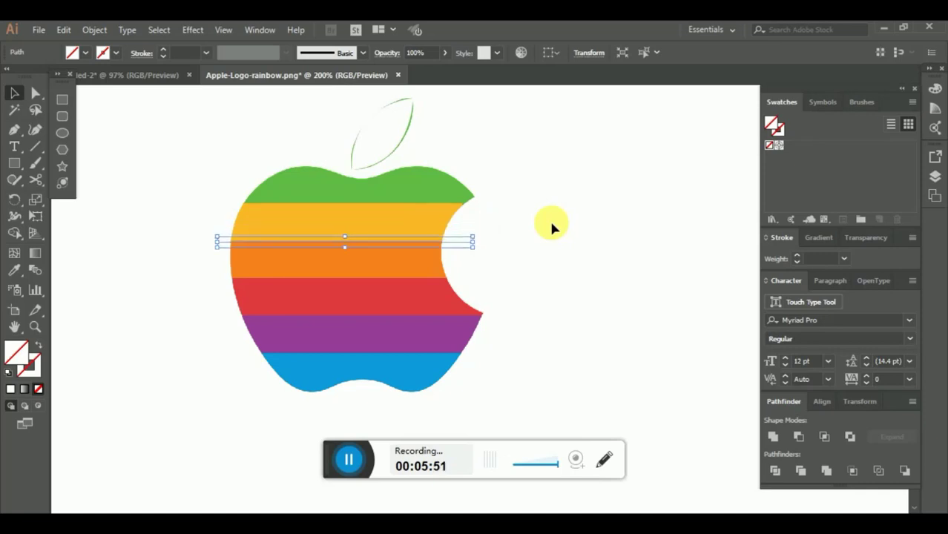
{"action": "key", "text": "Up"}
- Duplicate the yellow-orange line and nudge the copy down onto the orange and red stripes' boundary
{"action": "key", "text": "a"}
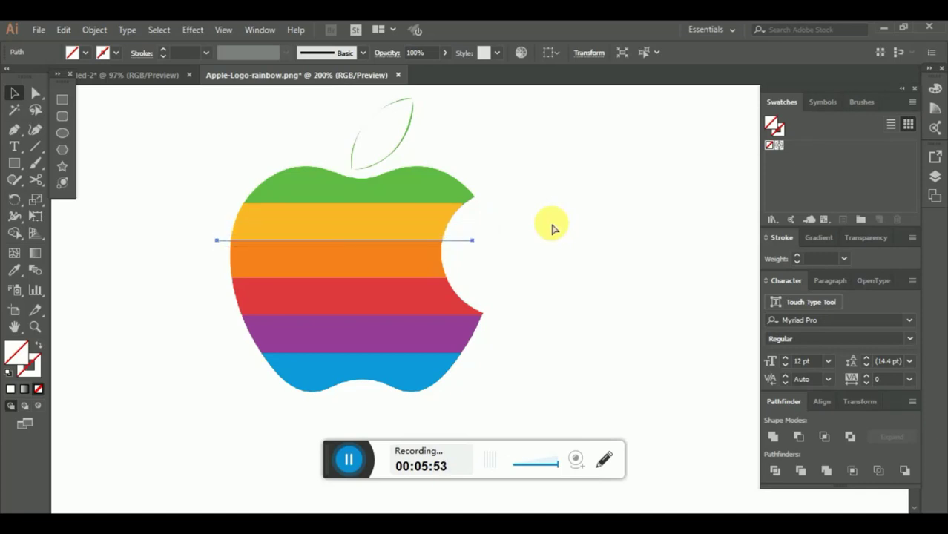
{"action": "key", "text": "v"}
{"action": "key", "text": "Down"}
{"action": "key", "text": "Down"}
{"action": "key", "text": "Down"}
{"action": "key", "text": "Down"}
{"action": "key", "text": "Down"}
{"action": "key", "text": "Down"}
{"action": "key", "text": "Down"}
{"action": "key", "text": "Down"}
{"action": "key", "text": "Down"}
{"action": "key", "text": "Down"}
{"action": "key", "text": "Down"}
{"action": "key", "text": "Down"}
{"action": "key", "text": "Down"}
{"action": "key", "text": "Down"}
{"action": "key", "text": "Down"}
{"action": "key", "text": "Down"}
{"action": "key", "text": "Down"}
{"action": "key", "text": "Down"}
{"action": "key", "text": "Down"}
{"action": "key", "text": "Down"}
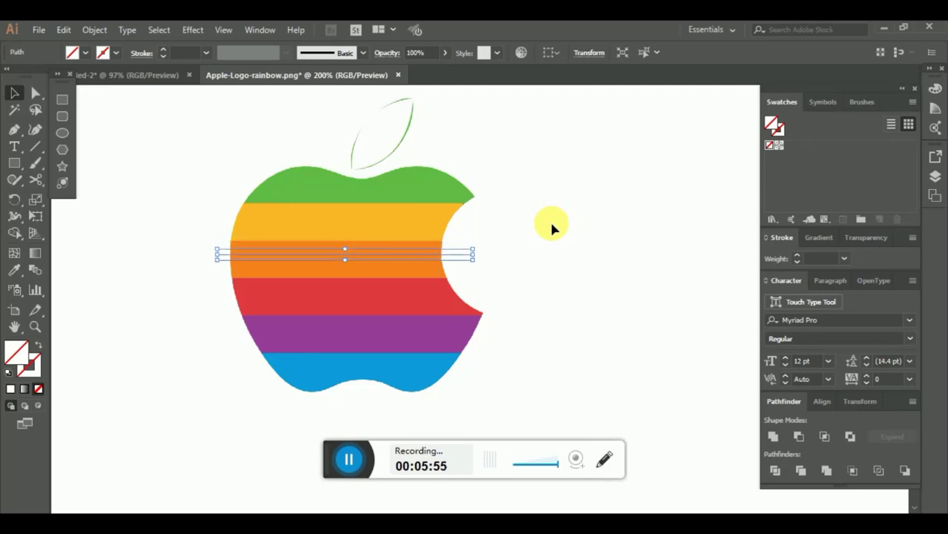
{"action": "key", "text": "Down"}
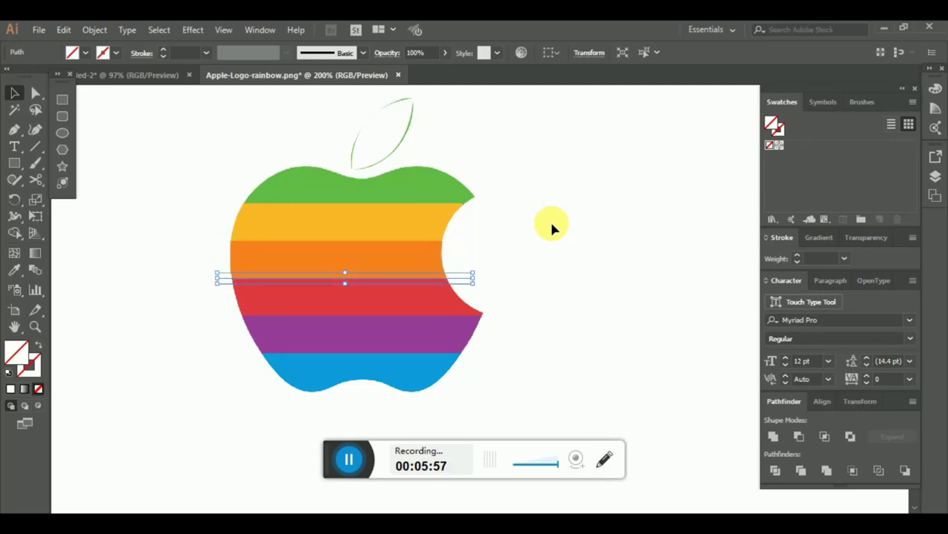
- Duplicate the orange-red line and nudge the copy down to the red and purple boundary, then right to span the apple's full width
{"action": "key", "text": "a"}
{"action": "key", "text": "Down"}
{"action": "key", "text": "Down"}
{"action": "key", "text": "Down"}
{"action": "key", "text": "Down"}
{"action": "key", "text": "Down"}
{"action": "key", "text": "Down"}
{"action": "key", "text": "Down"}
{"action": "key", "text": "Down"}
{"action": "key", "text": "Down"}
{"action": "key", "text": "Down"}
{"action": "key", "text": "Down"}
{"action": "key", "text": "Down"}
{"action": "key", "text": "Down"}
{"action": "key", "text": "Down"}
{"action": "key", "text": "Down"}
{"action": "key", "text": "Down"}
{"action": "key", "text": "Down"}
{"action": "key", "text": "Down"}
{"action": "key", "text": "Down"}
{"action": "key", "text": "Down"}
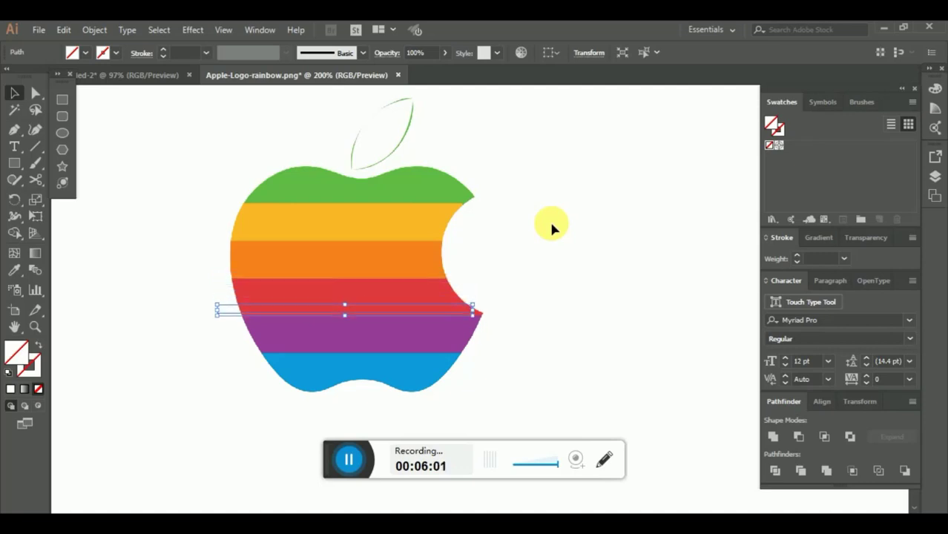
{"action": "key", "text": "Down"}
{"action": "key", "text": "Down"}
{"action": "key", "text": "Down"}
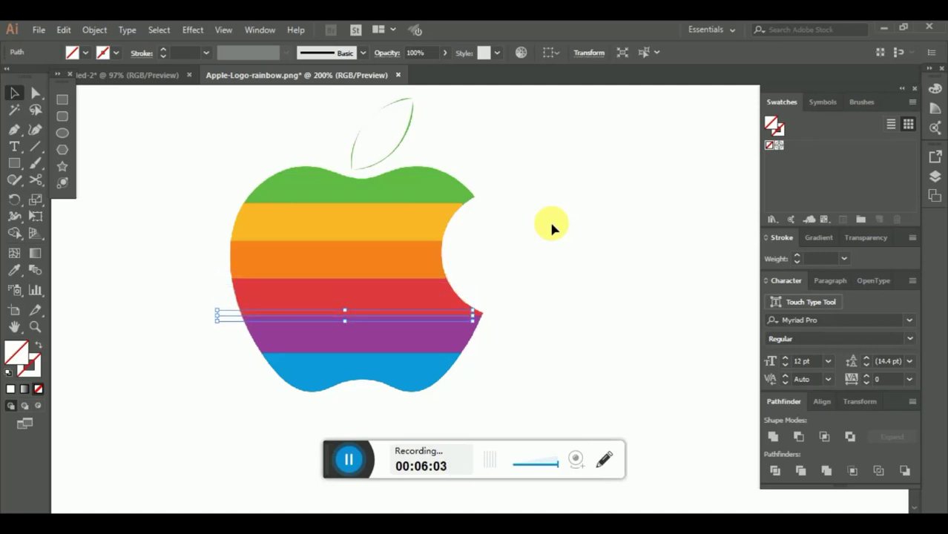
{"action": "key", "text": "Right"}
{"action": "key", "text": "Right"}
{"action": "key", "text": "Right"}
{"action": "key", "text": "Right"}
{"action": "key", "text": "Right"}
{"action": "key", "text": "Right"}
{"action": "key", "text": "Right"}
{"action": "key", "text": "Right"}
{"action": "key", "text": "Right"}
- Duplicate the red-purple line, nudge the copy down onto the purple and blue stripes' boundary, then deselect it
{"action": "key", "text": "ctrl+shift+b"}
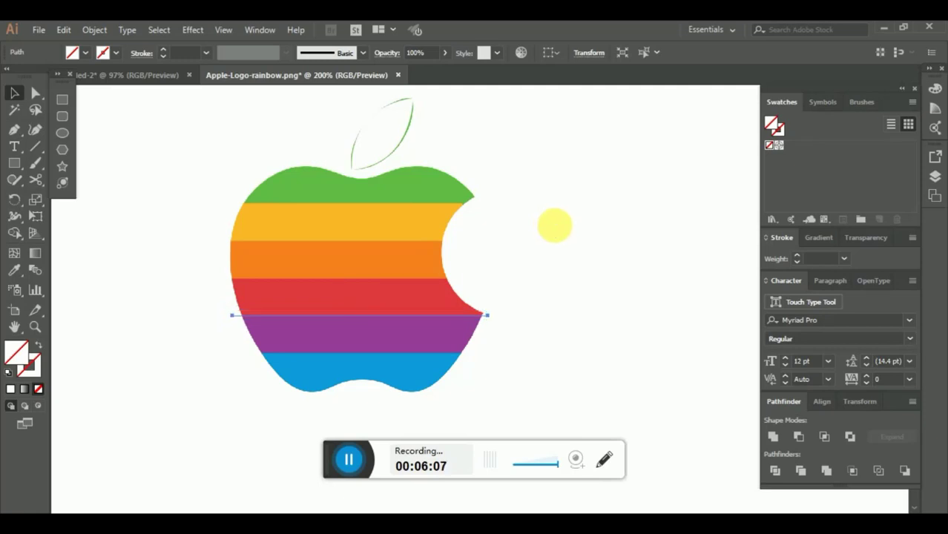
{"action": "key", "text": "Down"}
{"action": "key", "text": "Down"}
{"action": "key", "text": "Down"}
{"action": "key", "text": "Down"}
{"action": "key", "text": "Down"}
{"action": "key", "text": "Down"}
{"action": "key", "text": "Down"}
{"action": "key", "text": "Down"}
{"action": "key", "text": "Down"}
{"action": "key", "text": "Down"}
{"action": "key", "text": "Down"}
{"action": "key", "text": "Down"}
{"action": "key", "text": "Down"}
{"action": "key", "text": "Down"}
{"action": "key", "text": "Down"}
{"action": "key", "text": "Down"}
{"action": "key", "text": "Down"}
{"action": "key", "text": "Down"}
{"action": "key", "text": "Down"}
{"action": "key", "text": "Down"}
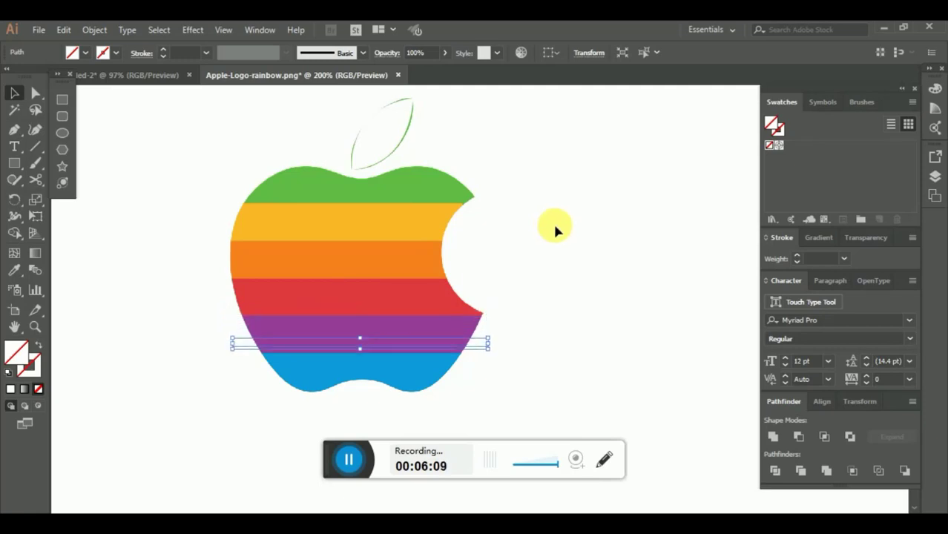
{"action": "key", "text": "Up"}
{"action": "key", "text": "Up"}
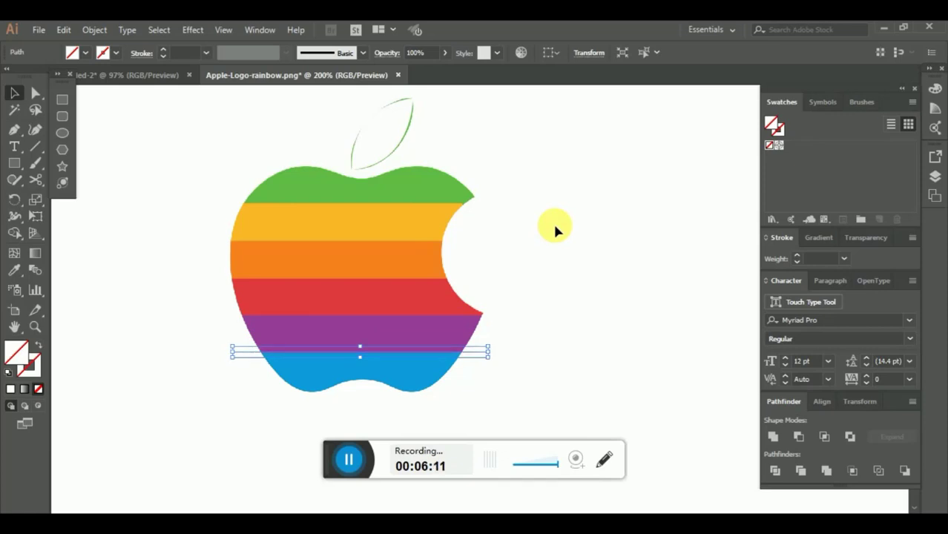
{"action": "key", "text": "Down"}
{"action": "left_click", "coordinate": [555, 227]}
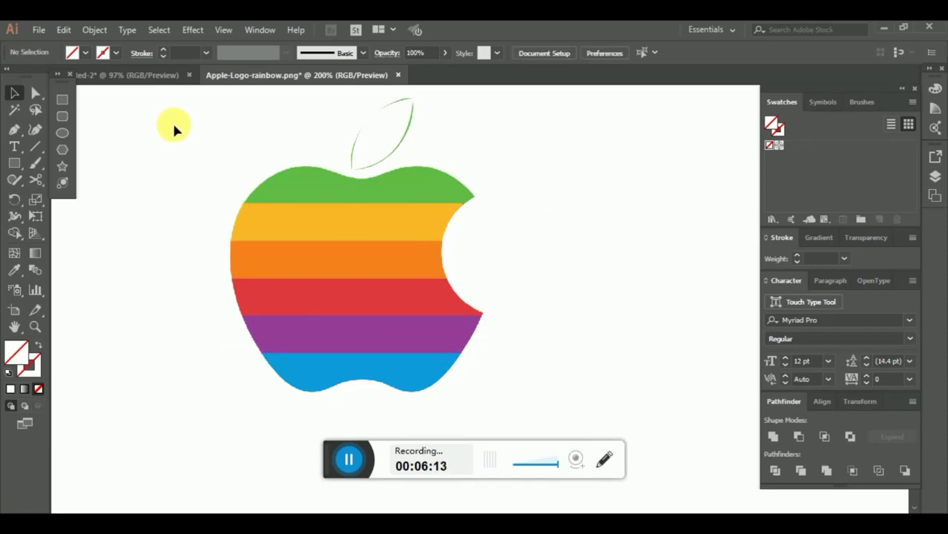
- Divide the traced apple outline along the stripe lines with Pathfinder Divide, then ungroup the resulting pieces and deselect them
{"action": "left_click_drag", "start_coordinate": [174, 125], "coordinate": [510, 380]}
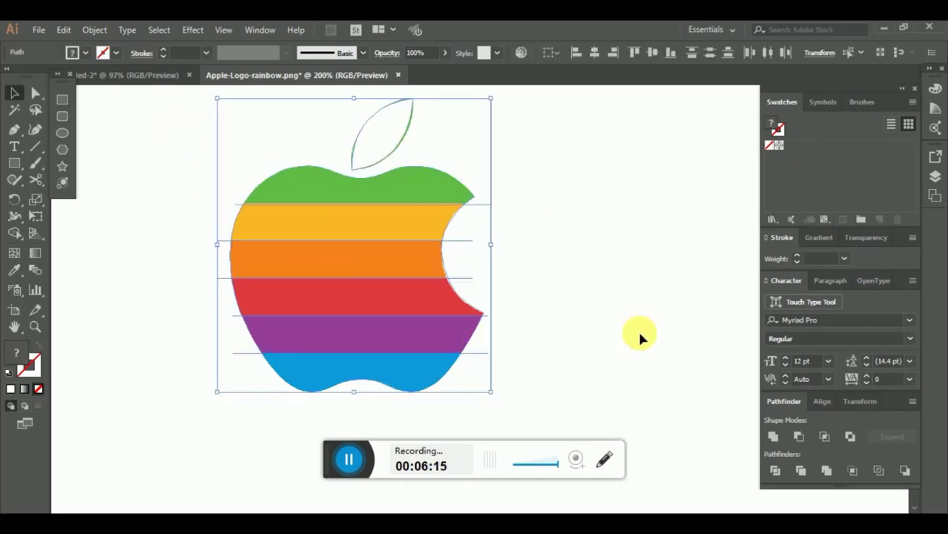
{"action": "left_click", "coordinate": [775, 470]}
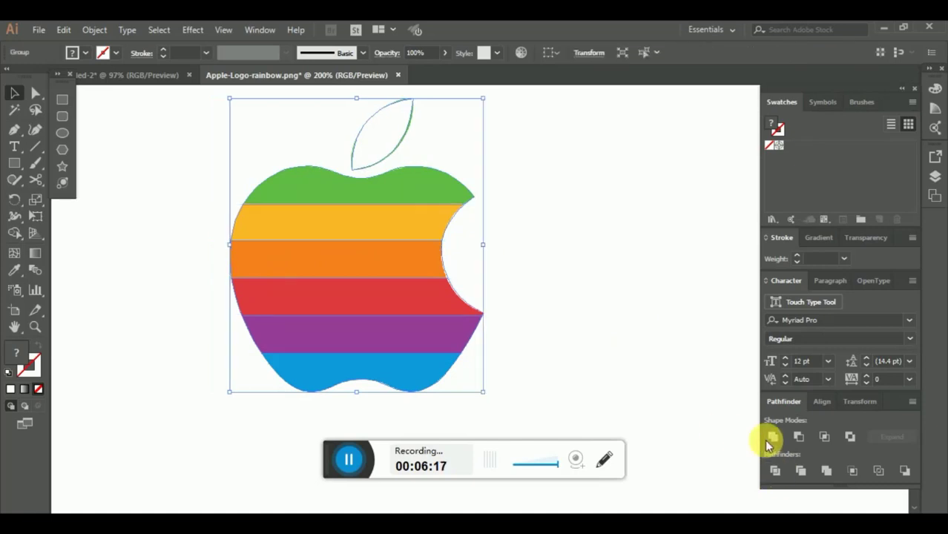
{"action": "right_click", "coordinate": [544, 190]}
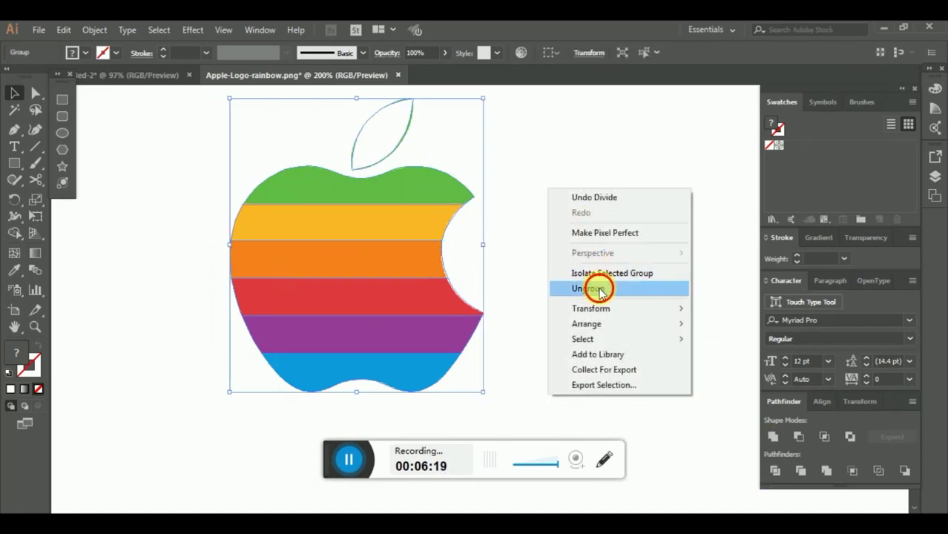
{"action": "left_click", "coordinate": [599, 287]}
{"action": "left_click", "coordinate": [560, 222]}
{"action": "left_click_drag", "start_coordinate": [560, 222], "coordinate": [645, 268]}
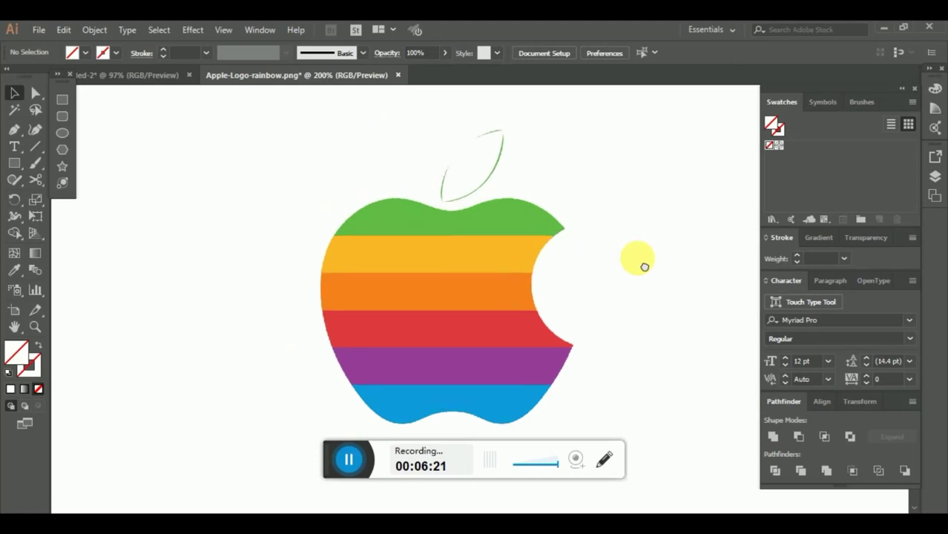
- Select all the divided apple and leaf shapes and move them off the reference logo, placing them to its left
{"action": "left_click_drag", "start_coordinate": [608, 119], "coordinate": [345, 408]}
{"action": "left_click_drag", "start_coordinate": [539, 312], "coordinate": [292, 187]}
{"action": "left_click_drag", "start_coordinate": [292, 186], "coordinate": [449, 180]}
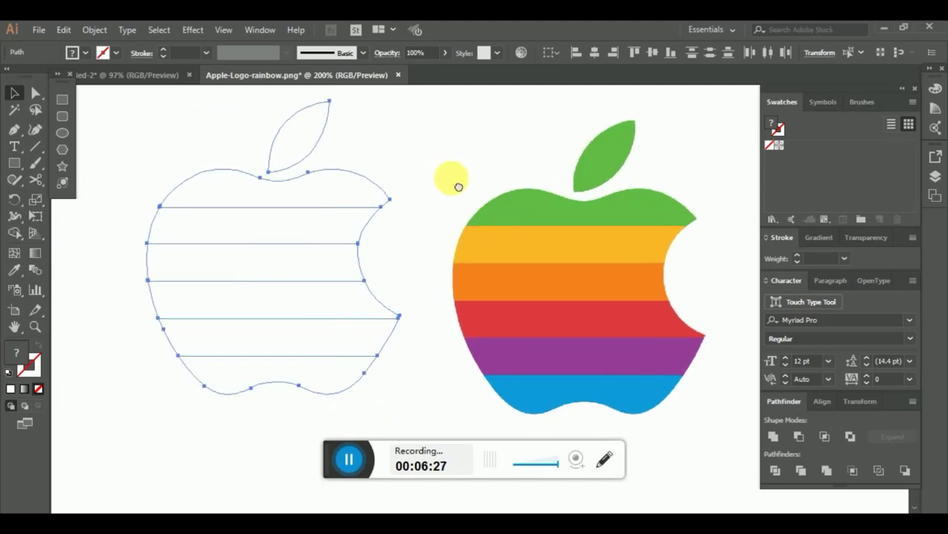
- Fill the traced leaf with the green sampled from the reference logo's leaf using the Eyedropper
{"action": "left_click_drag", "start_coordinate": [374, 146], "coordinate": [309, 121]}
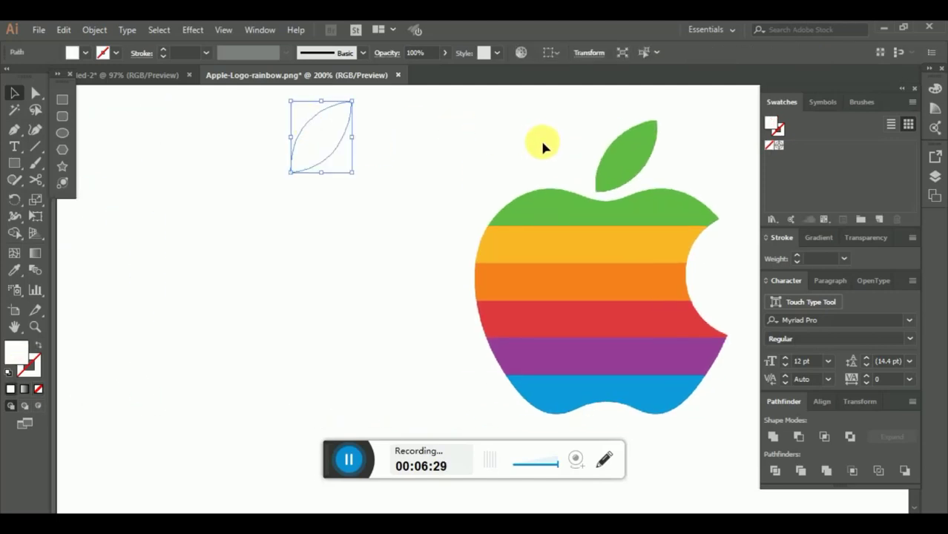
{"action": "key", "text": "i"}
{"action": "left_click", "coordinate": [627, 165]}
{"action": "key", "text": "v"}
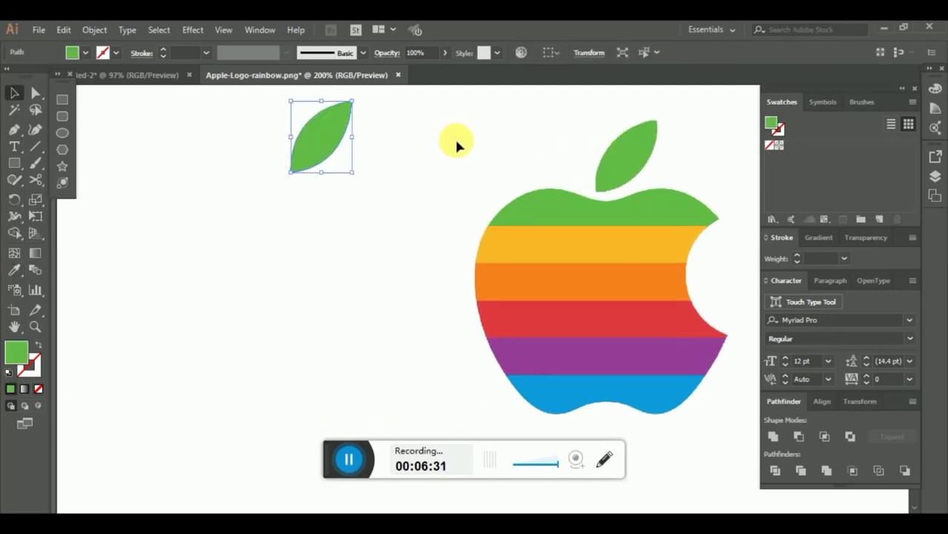
- Fill all six stripes of the traced apple body with the green sampled from the reference logo's top stripe
{"action": "left_click_drag", "start_coordinate": [454, 161], "coordinate": [326, 342]}
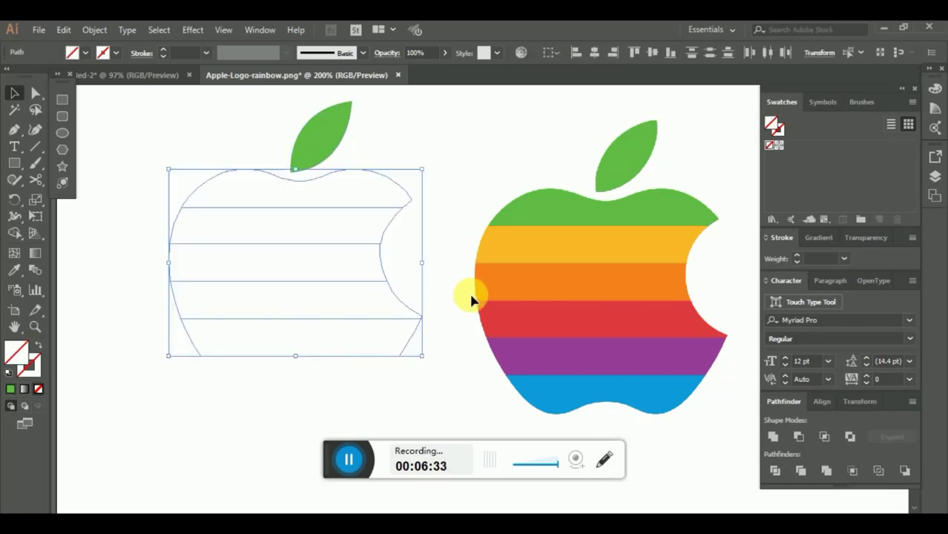
{"action": "left_click", "coordinate": [360, 387], "text": "shift"}
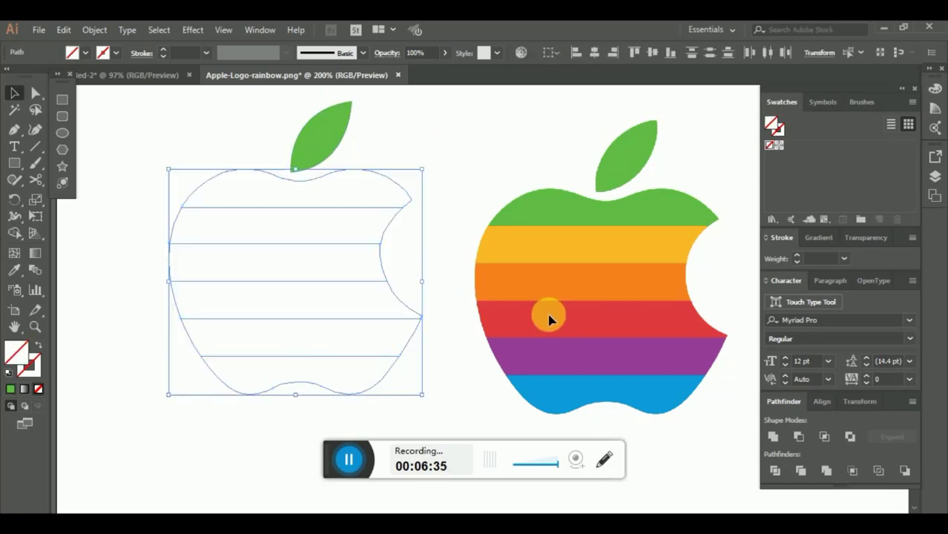
{"action": "key", "text": "i"}
{"action": "left_click", "coordinate": [577, 217]}
{"action": "key", "text": "v"}
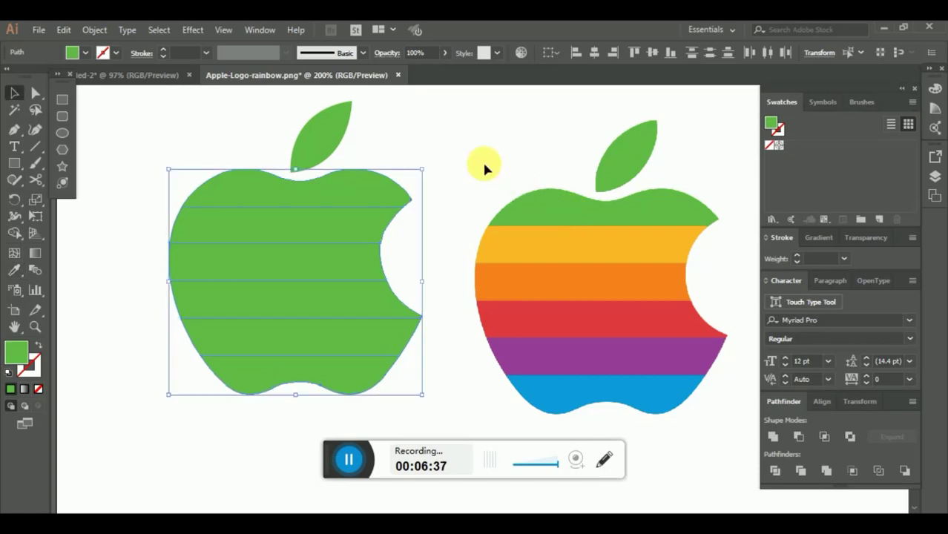
- Recolor the traced apple's second stripe with the yellow sampled from the reference logo
{"action": "left_click", "coordinate": [483, 161]}
{"action": "left_click", "coordinate": [394, 192]}
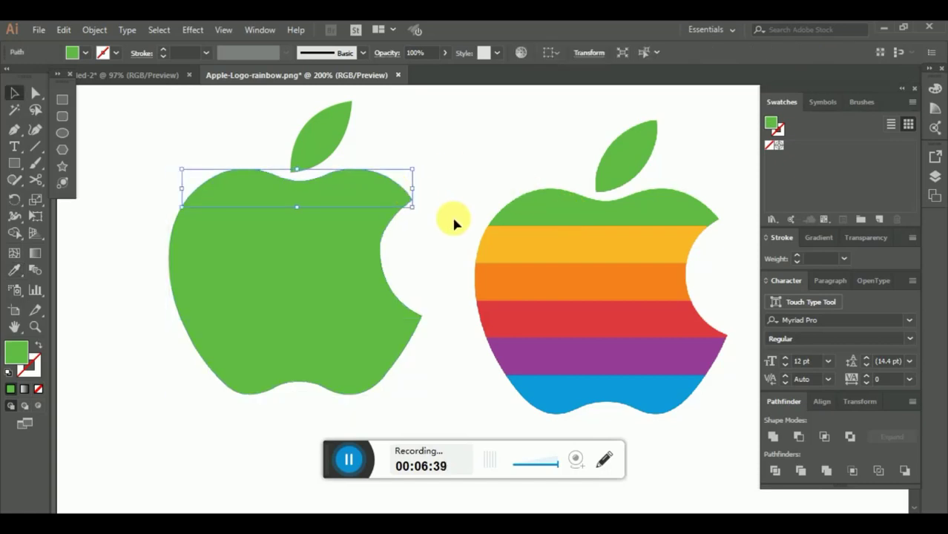
{"action": "left_click", "coordinate": [401, 238]}
{"action": "left_click", "coordinate": [368, 240]}
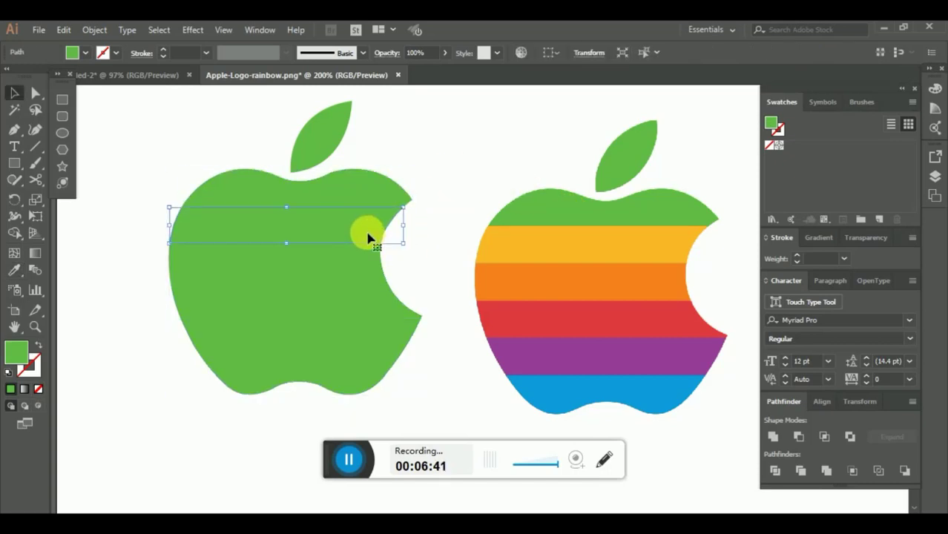
{"action": "key", "text": "i"}
{"action": "left_click", "coordinate": [561, 246]}
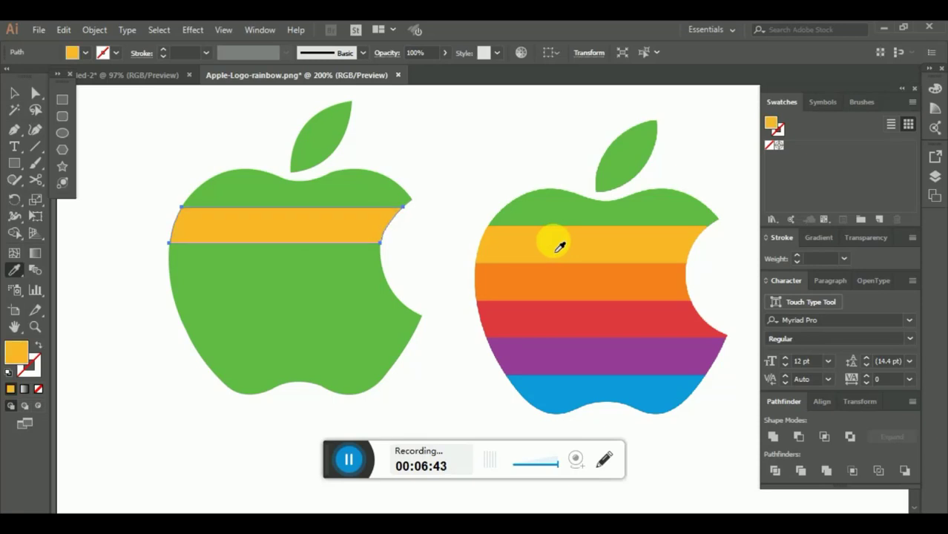
{"action": "key", "text": "v"}
{"action": "left_click", "coordinate": [470, 148]}
- Recolor the traced apple's third stripe with the orange sampled from the reference logo
{"action": "left_click", "coordinate": [358, 264]}
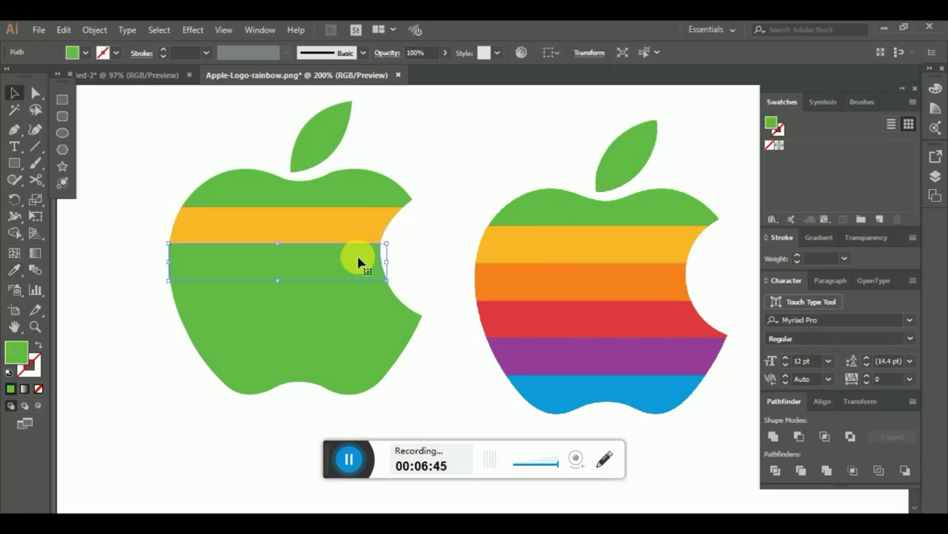
{"action": "key", "text": "i"}
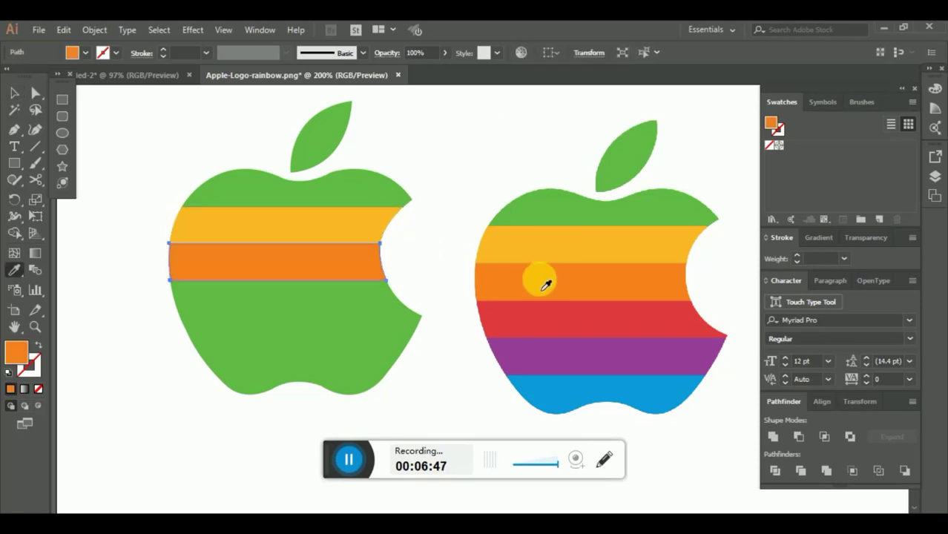
{"action": "key", "text": "v"}
{"action": "left_click", "coordinate": [589, 100]}
- Recolor the traced apple's fourth stripe with the red sampled from the reference logo
{"action": "left_click", "coordinate": [364, 290]}
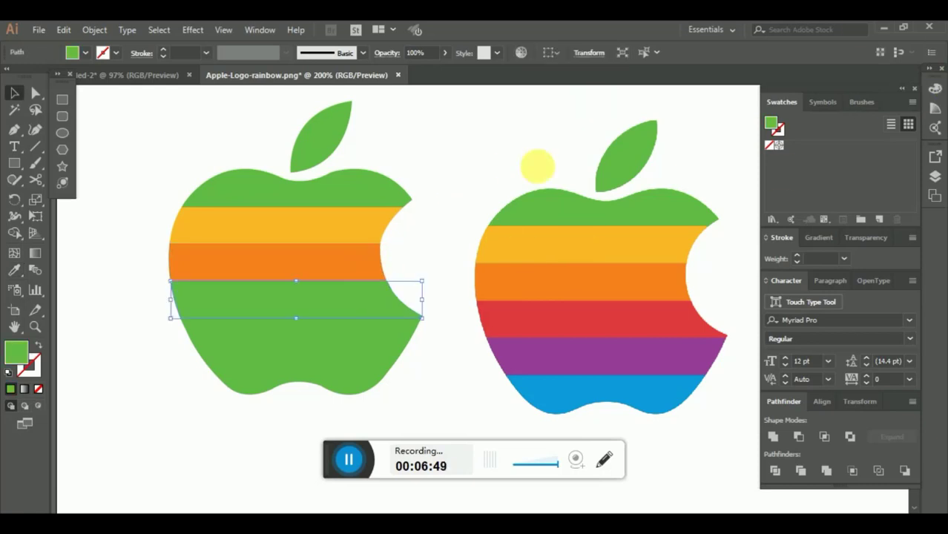
{"action": "key", "text": "i"}
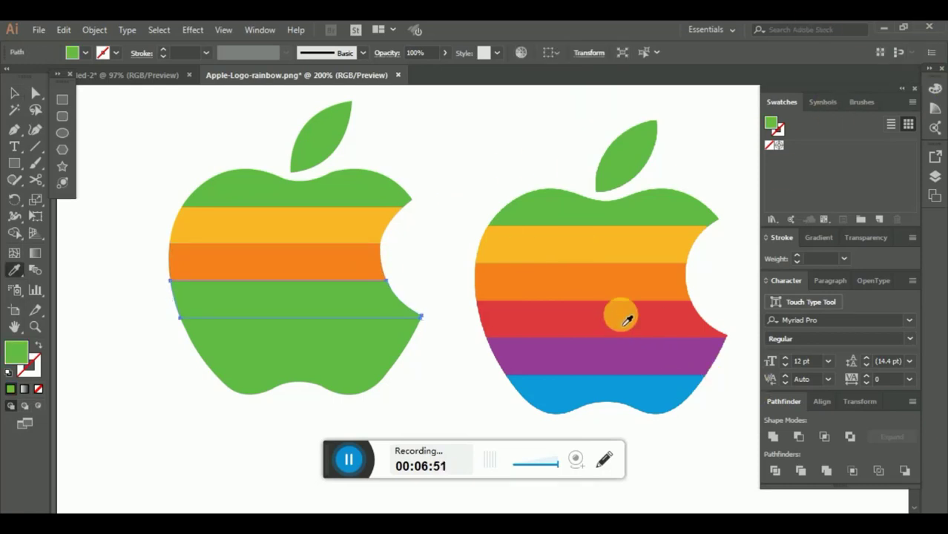
{"action": "left_click", "coordinate": [627, 319]}
{"action": "key", "text": "v"}
{"action": "left_click", "coordinate": [536, 277]}
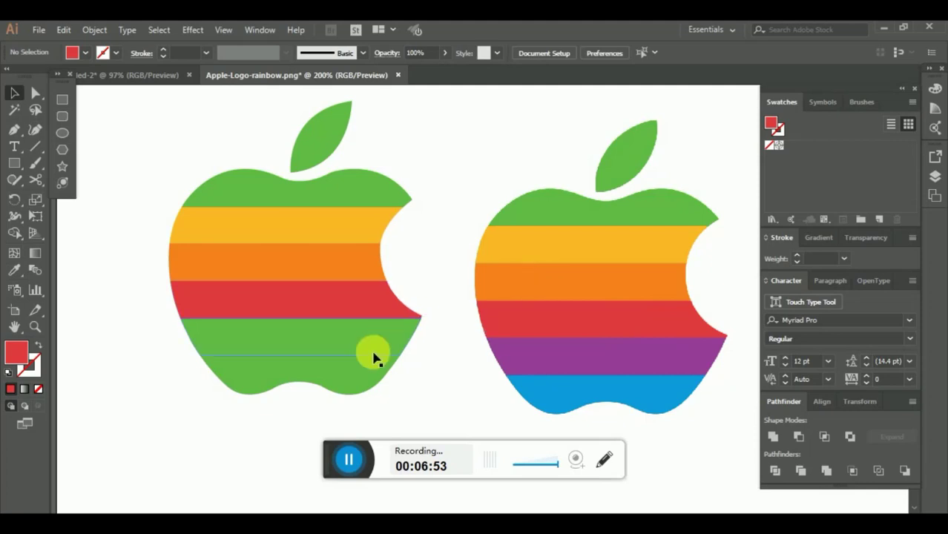
- Recolor the traced apple's fifth stripe with the purple sampled from the reference logo
{"action": "left_click", "coordinate": [374, 345]}
{"action": "key", "text": "i"}
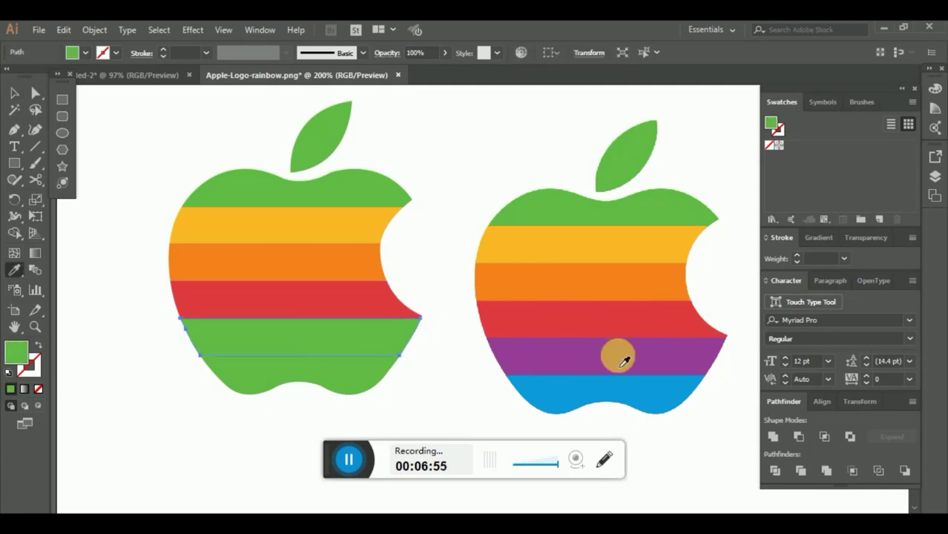
{"action": "left_click", "coordinate": [623, 364]}
{"action": "key", "text": "v"}
{"action": "left_click", "coordinate": [539, 275]}
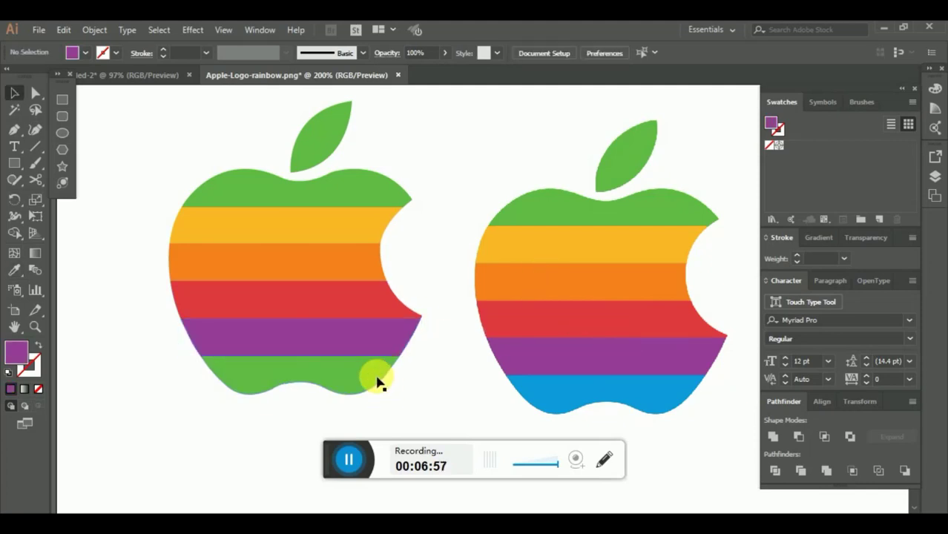
- Recolor the traced apple's bottom stripe with the blue sampled from the reference logo, then deselect it
{"action": "left_click", "coordinate": [378, 377]}
{"action": "key", "text": "i"}
{"action": "left_click", "coordinate": [585, 392]}
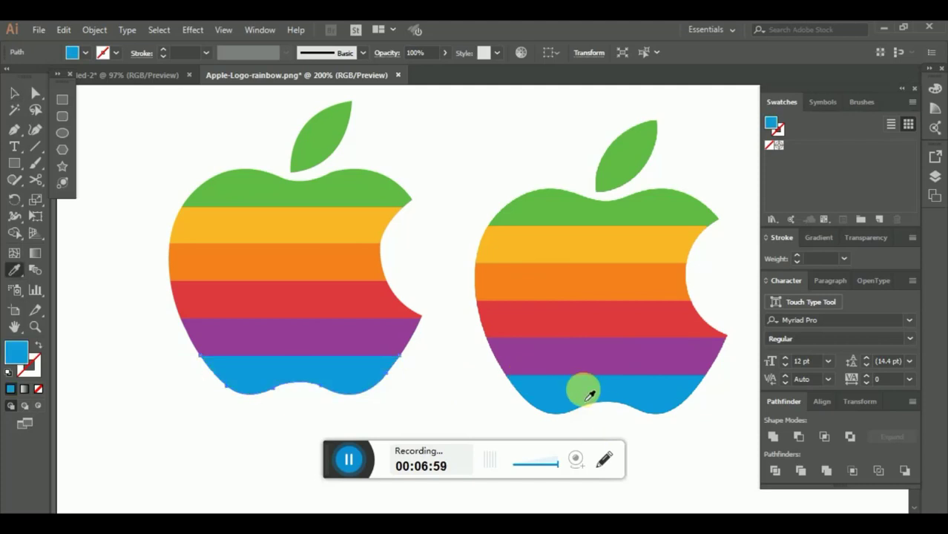
{"action": "key", "text": "v"}
{"action": "left_click", "coordinate": [585, 320]}
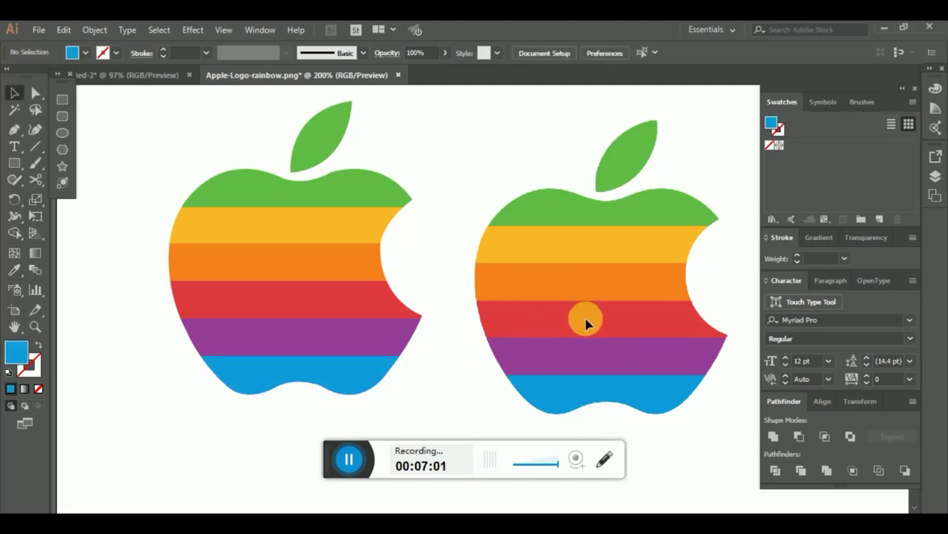
- Copy the whole colored vector logo, leaving out the reference image, and paste it into the blank document
{"action": "key", "text": "ctrl+minus"}
{"action": "key", "text": "ctrl+minus"}
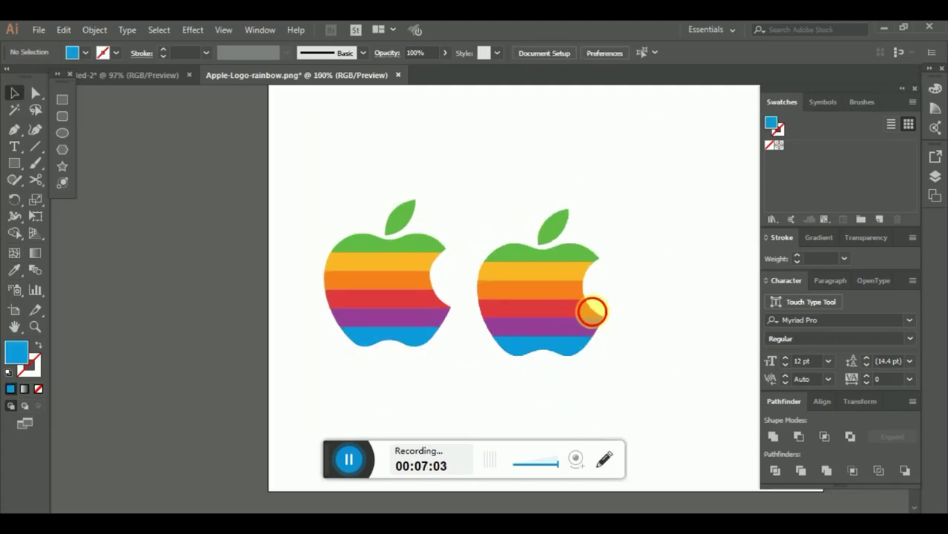
{"action": "left_click_drag", "start_coordinate": [600, 307], "coordinate": [533, 351]}
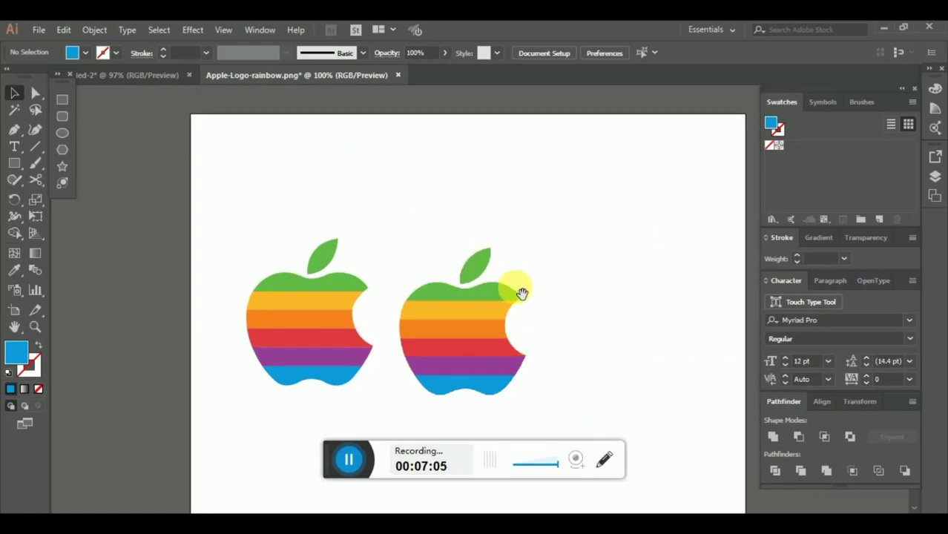
{"action": "left_click_drag", "start_coordinate": [514, 290], "coordinate": [482, 278]}
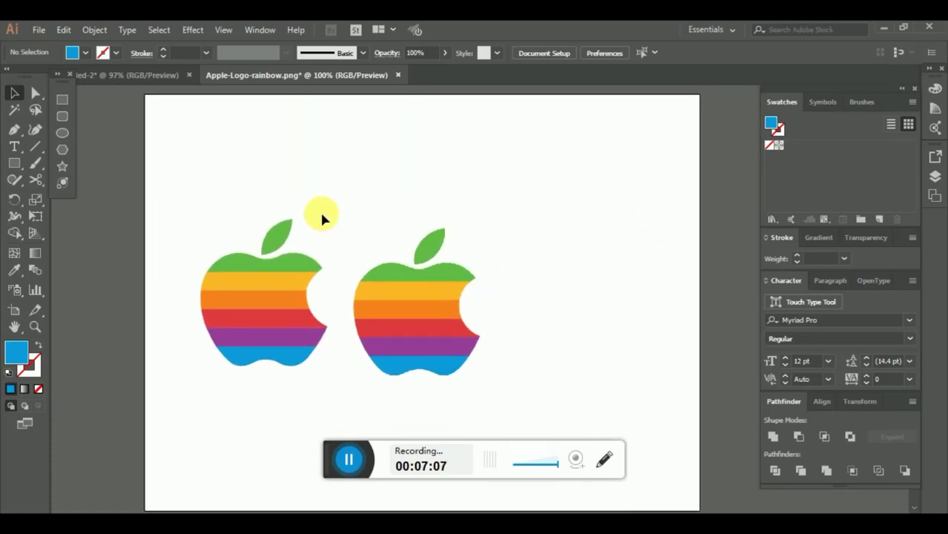
{"action": "left_click_drag", "start_coordinate": [326, 205], "coordinate": [216, 389]}
{"action": "left_click_drag", "start_coordinate": [220, 382], "coordinate": [215, 385]}
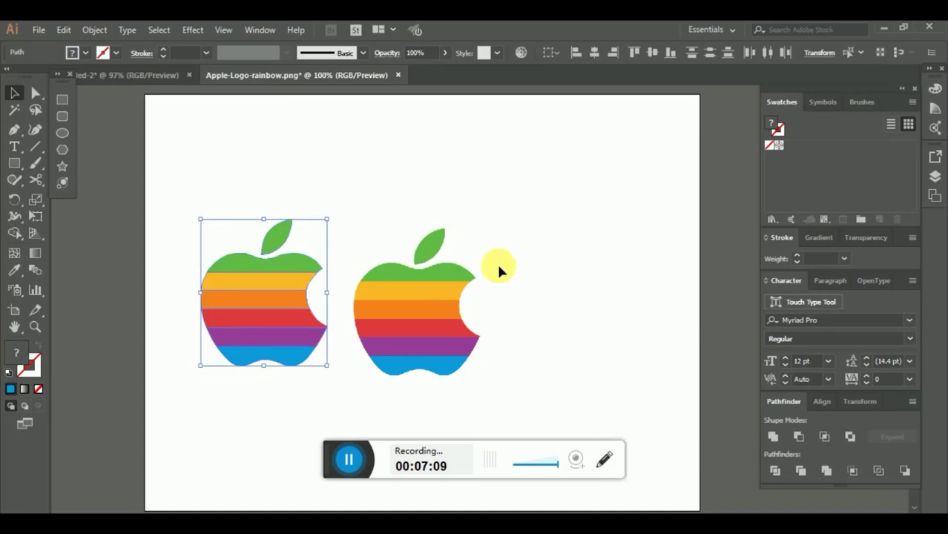
{"action": "left_click", "coordinate": [124, 75]}
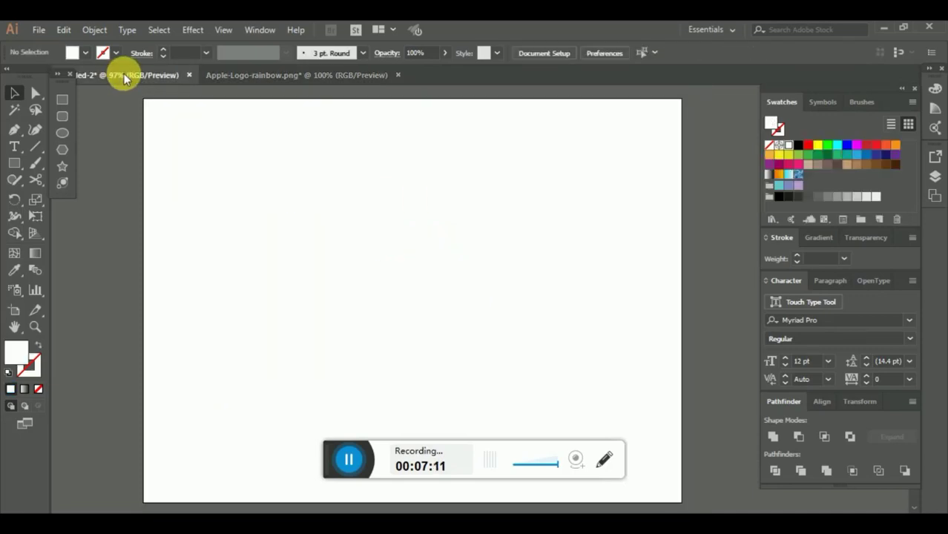
{"action": "key", "text": "ctrl+v"}
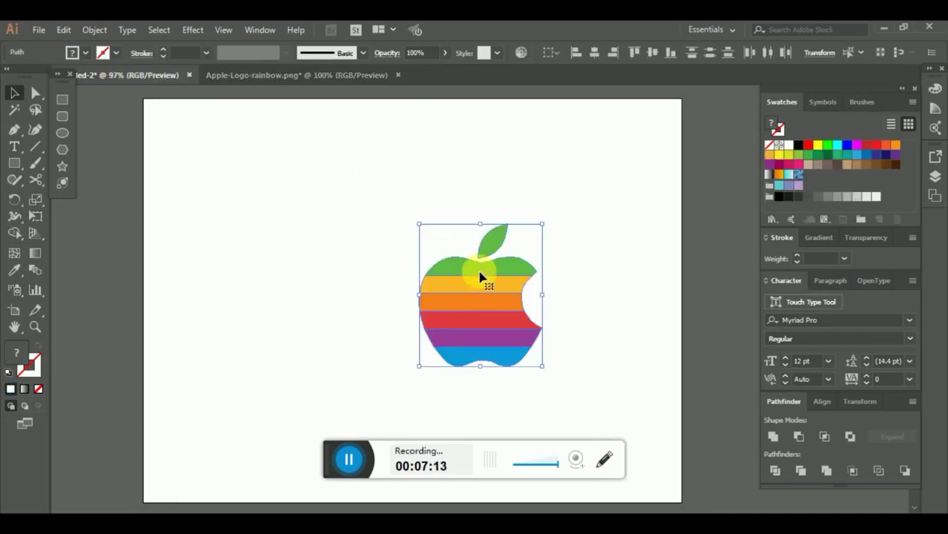
- Move the pasted logo to the middle of the artboard and close Apple-Logo-rainbow.png without saving its changes
{"action": "left_click_drag", "start_coordinate": [482, 275], "coordinate": [413, 281]}
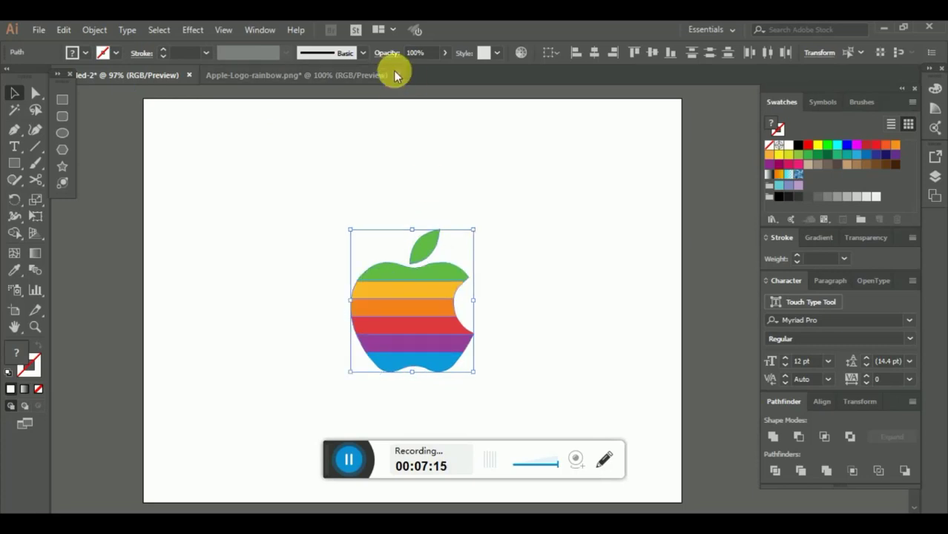
{"action": "left_click", "coordinate": [398, 75]}
{"action": "left_click", "coordinate": [538, 293]}
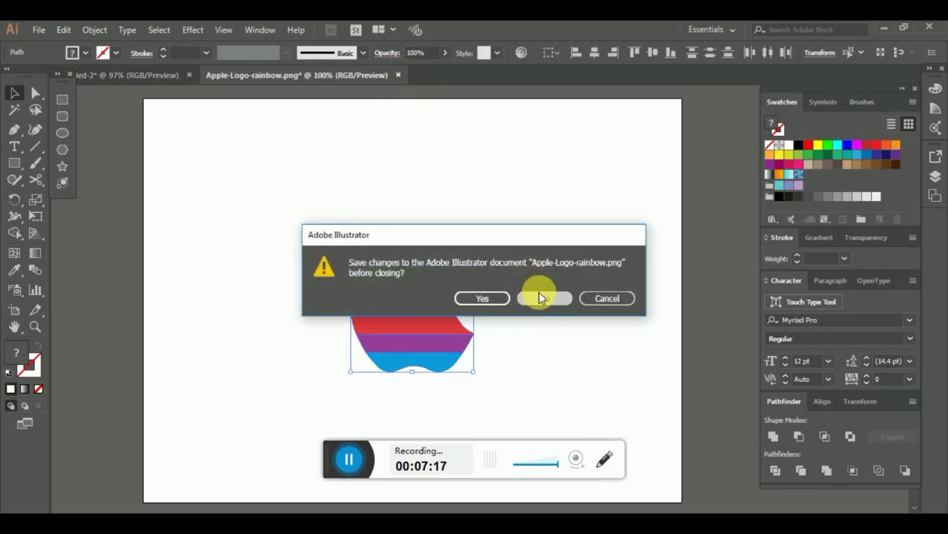
- Enlarge the logo proportionally about its center, first to the artboard's height and further until it spans the artboard's full width
{"action": "key", "text": "ctrl+minus"}
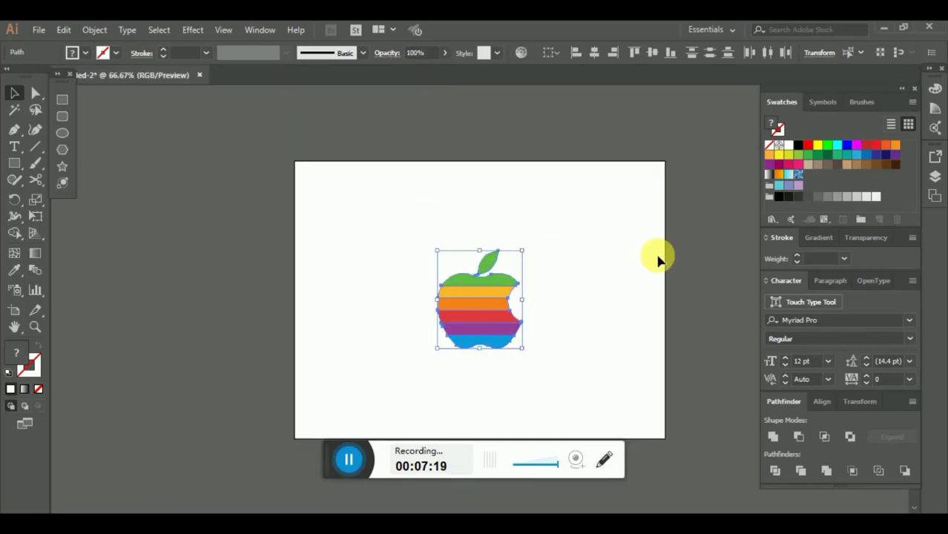
{"action": "left_click_drag", "start_coordinate": [486, 253], "coordinate": [492, 160]}
{"action": "left_click_drag", "start_coordinate": [480, 348], "coordinate": [478, 438]}
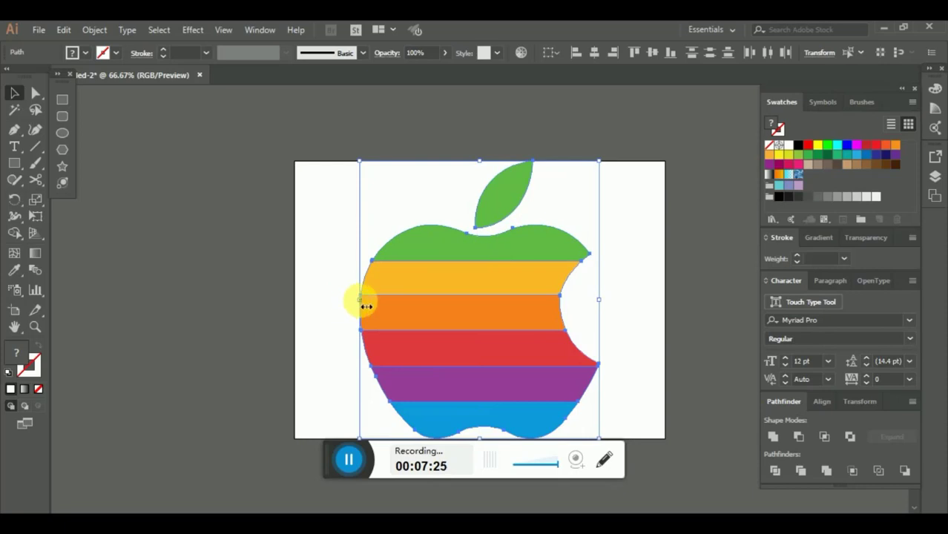
{"action": "left_click_drag", "start_coordinate": [365, 306], "coordinate": [295, 305]}
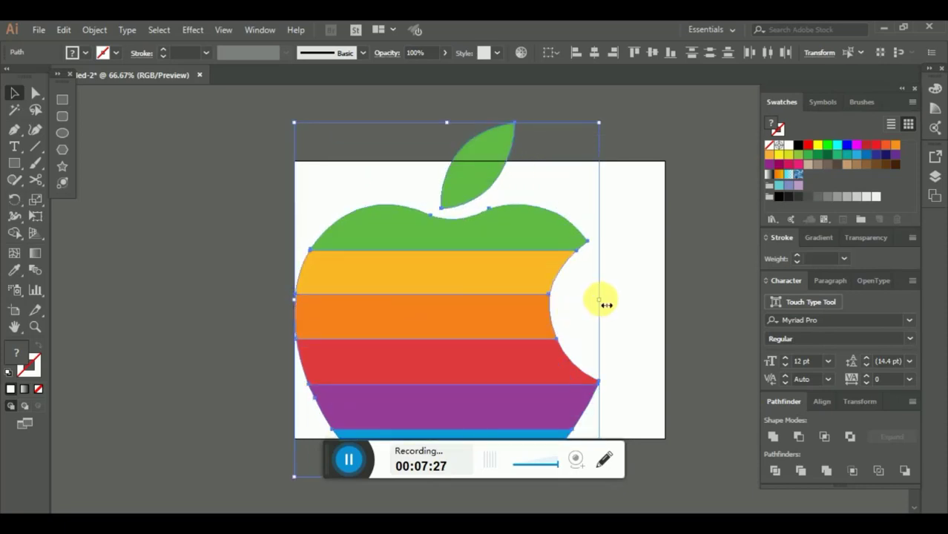
{"action": "left_click_drag", "start_coordinate": [599, 299], "coordinate": [664, 299]}
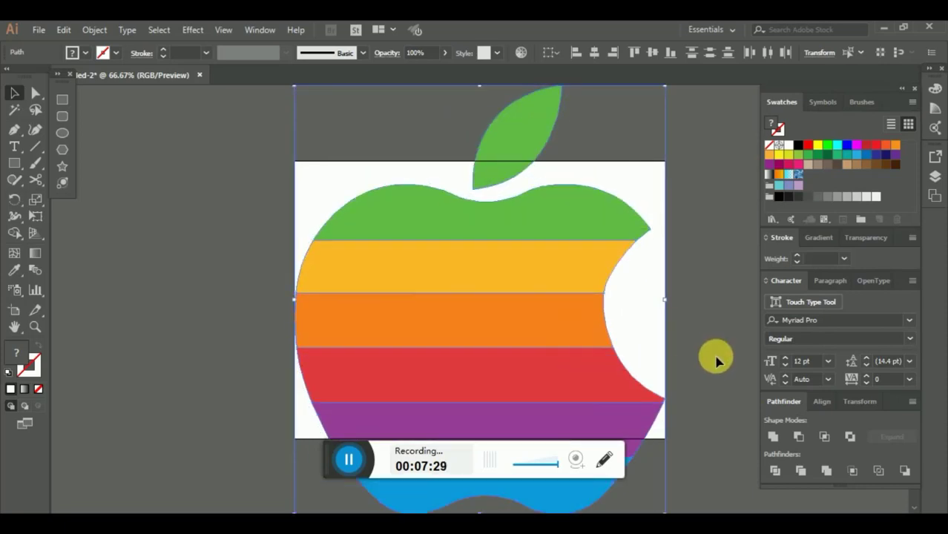
- Shrink the logo proportionally about its center to about 300 x 348 pt, then deselect it and view the artboard at 100%
{"action": "left_click_drag", "start_coordinate": [670, 91], "coordinate": [549, 221]}
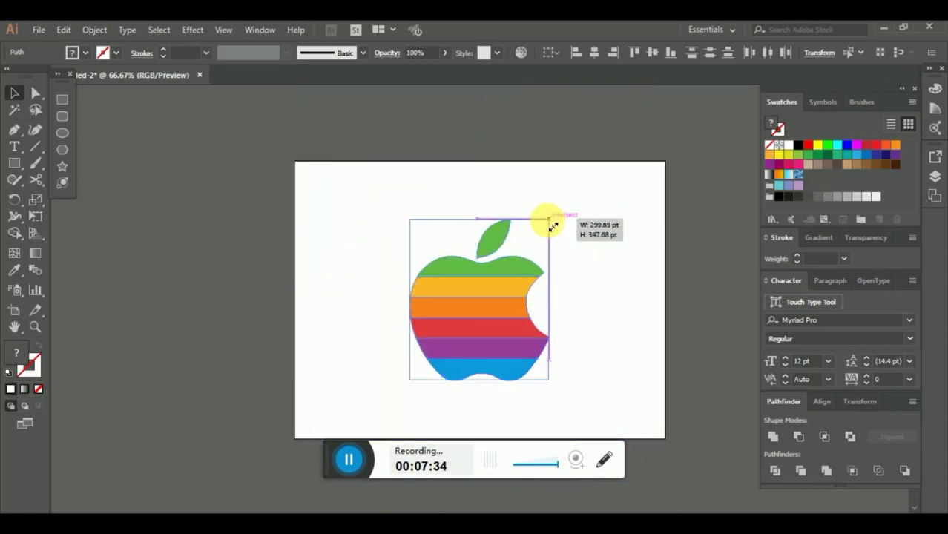
{"action": "left_click", "coordinate": [599, 212]}
{"action": "key", "text": "ctrl+1"}
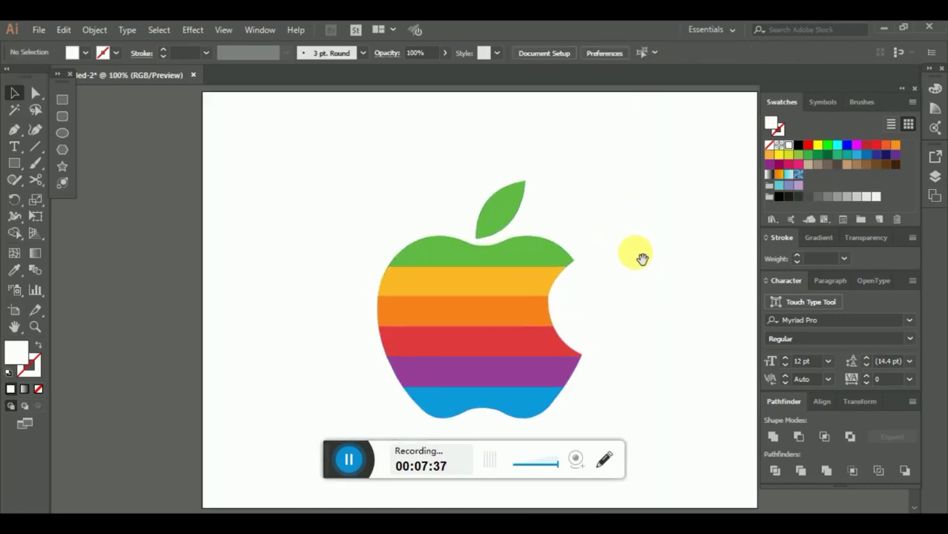
{"action": "left_click_drag", "start_coordinate": [642, 258], "coordinate": [613, 261]}
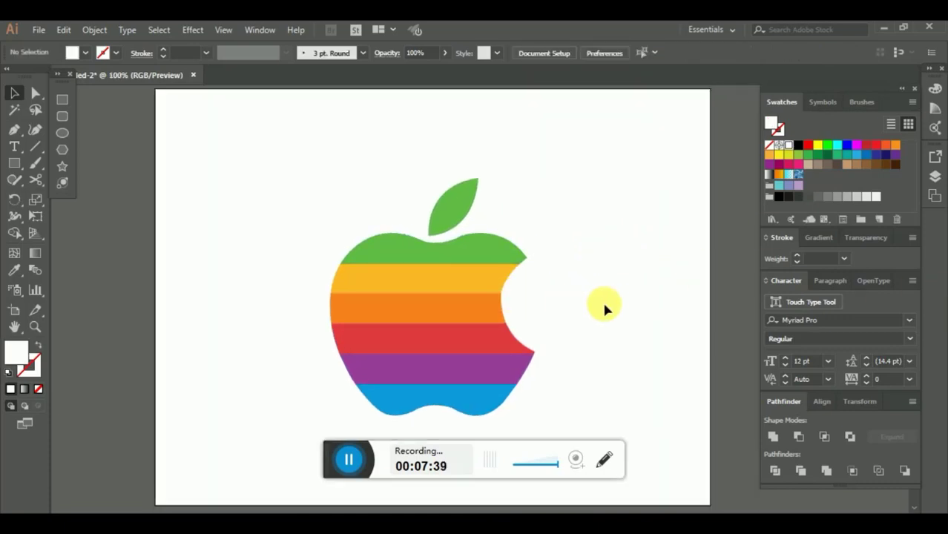
- Start saving a copy of the document, creating and opening a new folder named "logo" on the Desktop for it
{"action": "key", "text": "ctrl+alt+s"}
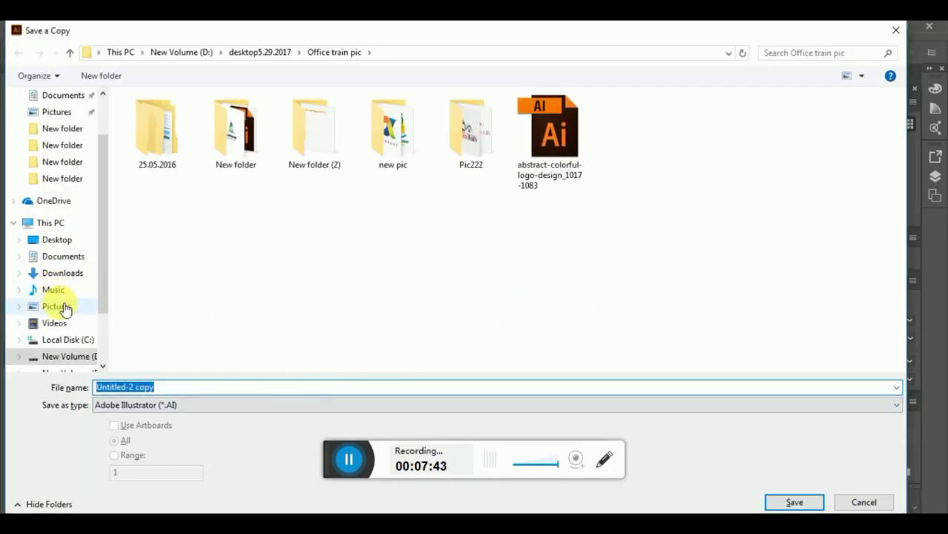
{"action": "left_click", "coordinate": [78, 243]}
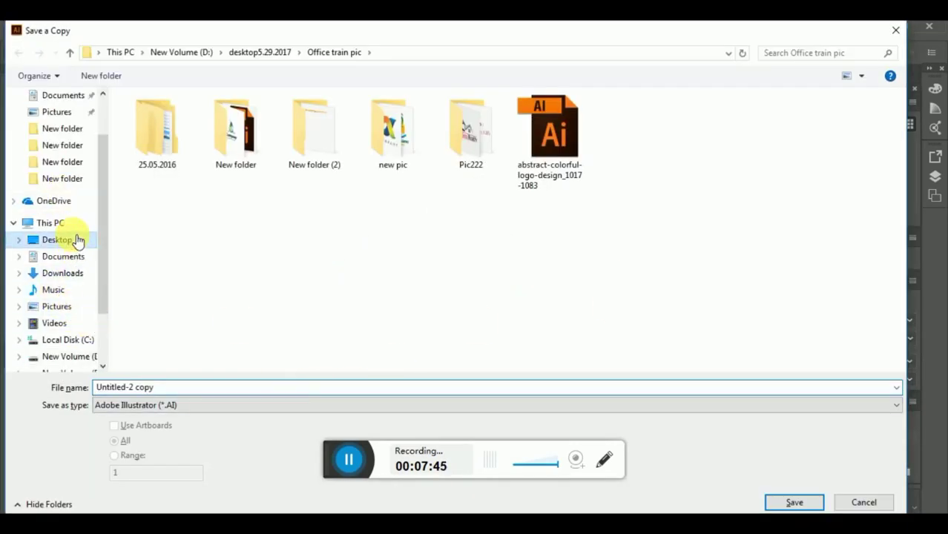
{"action": "left_click", "coordinate": [109, 77]}
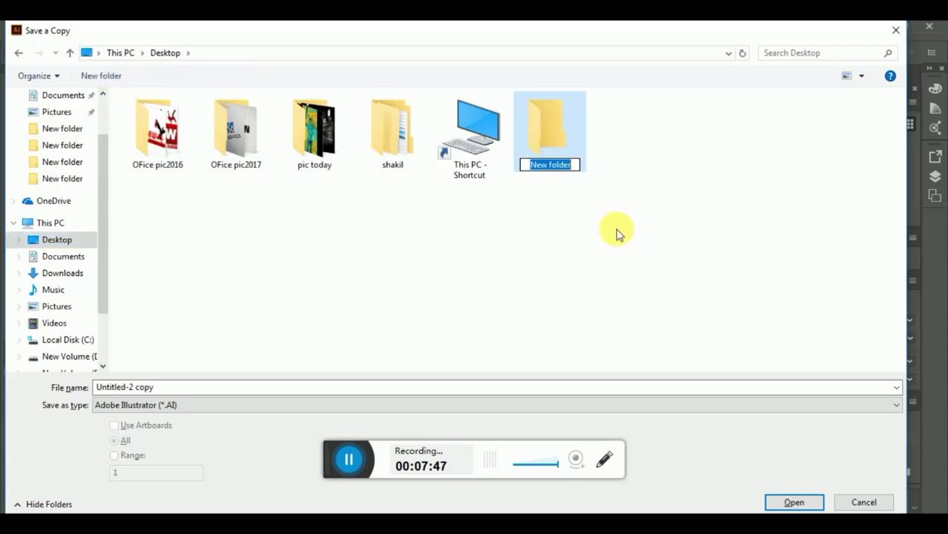
{"action": "type", "text": "logo"}
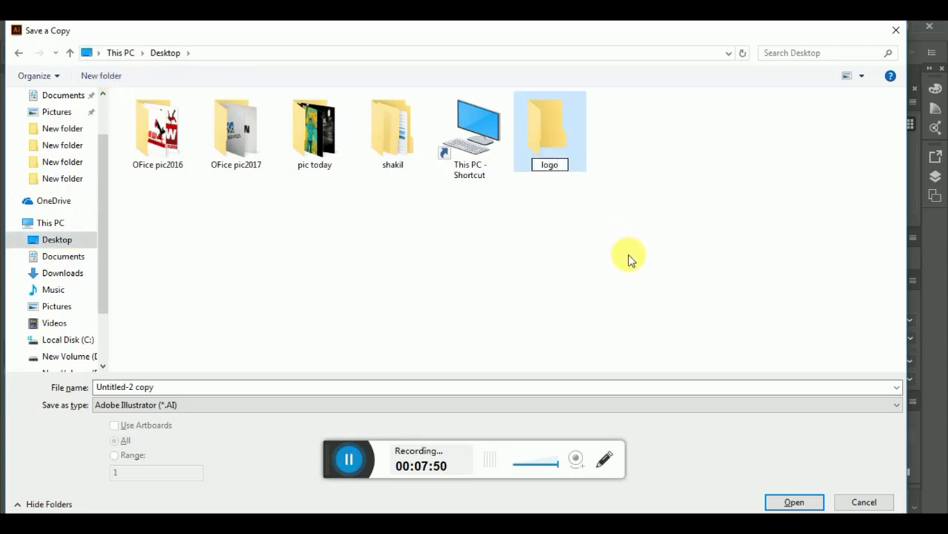
{"action": "key", "text": "Return"}
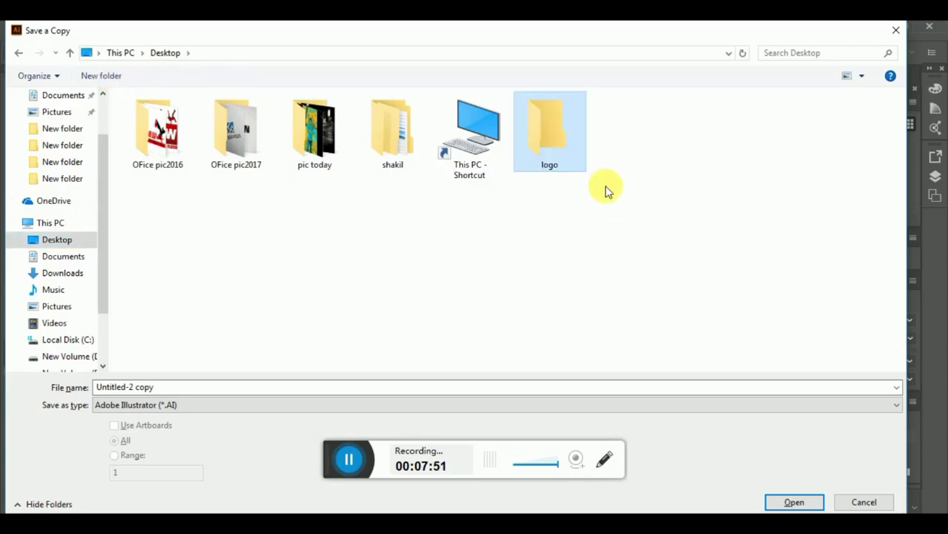
{"action": "left_click", "coordinate": [554, 147]}
{"action": "double_click", "coordinate": [554, 147]}
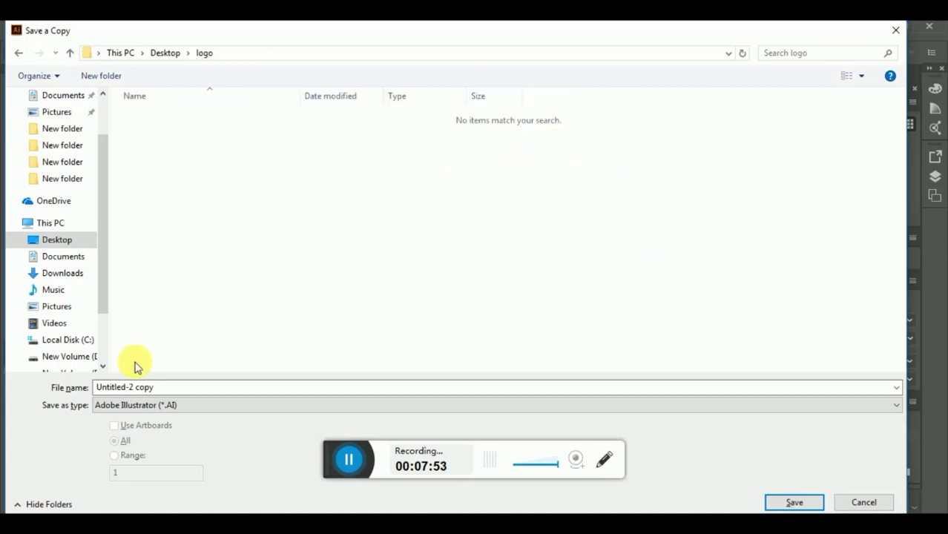
- Save the copy as "logo apple" in Adobe Illustrator (*.AI) format in the Desktop's logo folder, with the Illustrator CC version options
{"action": "left_click", "coordinate": [169, 386]}
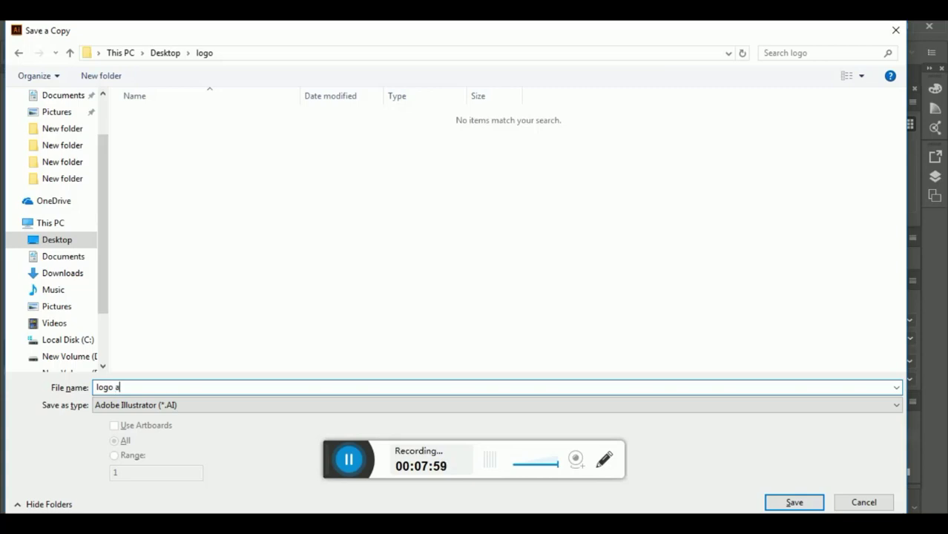
{"action": "type", "text": "logo apple"}
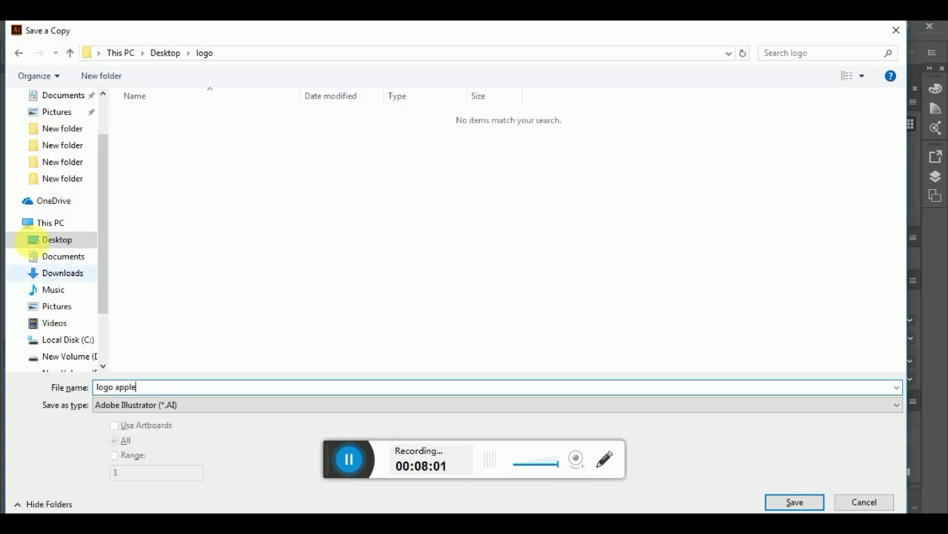
{"action": "left_click", "coordinate": [58, 239]}
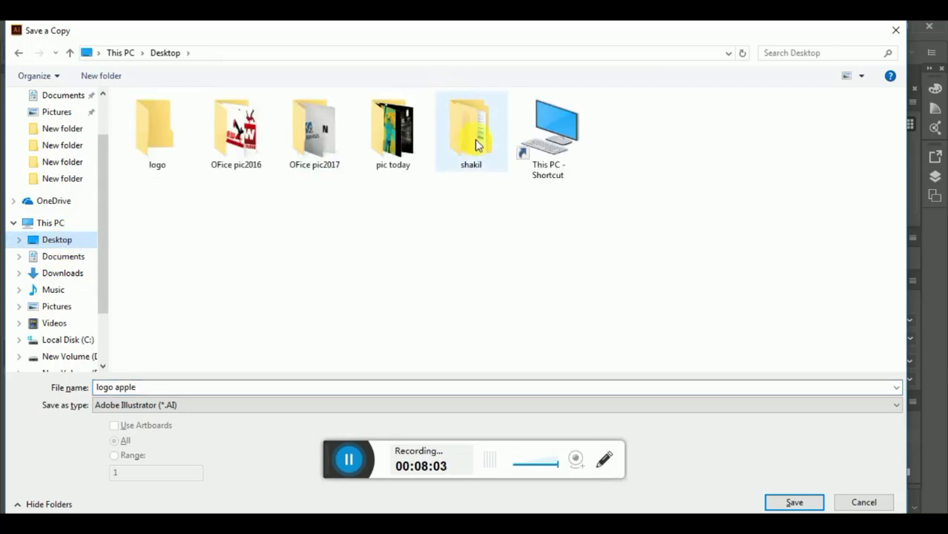
{"action": "double_click", "coordinate": [185, 149]}
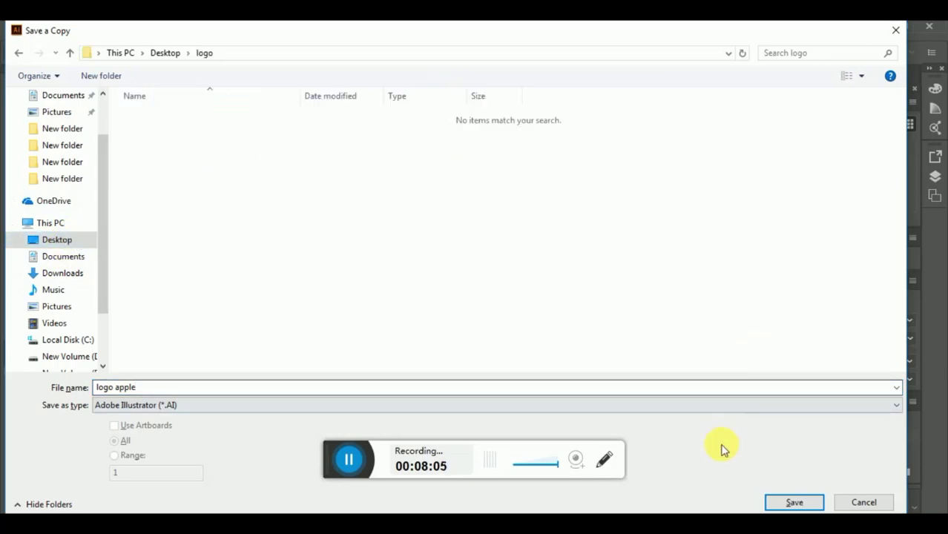
{"action": "left_click", "coordinate": [780, 501]}
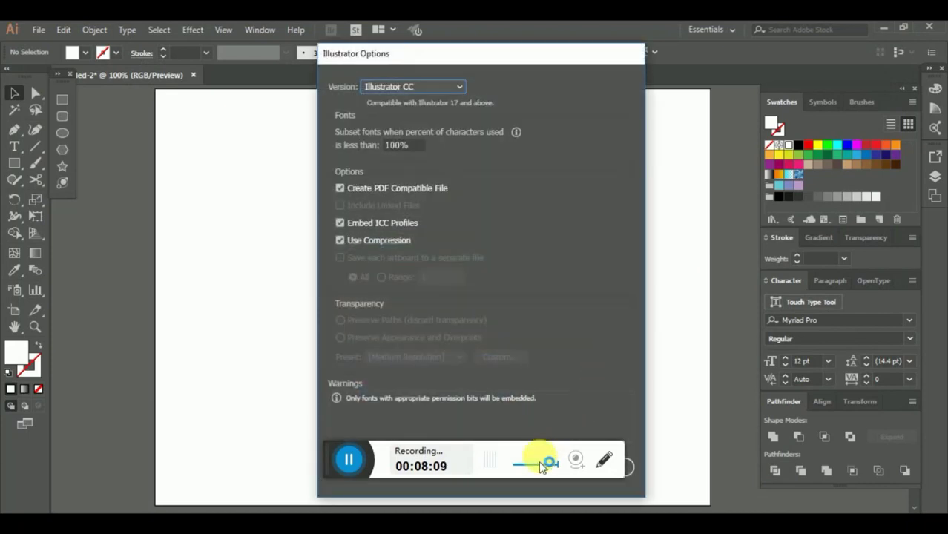
{"action": "left_click_drag", "start_coordinate": [539, 56], "coordinate": [469, 32]}
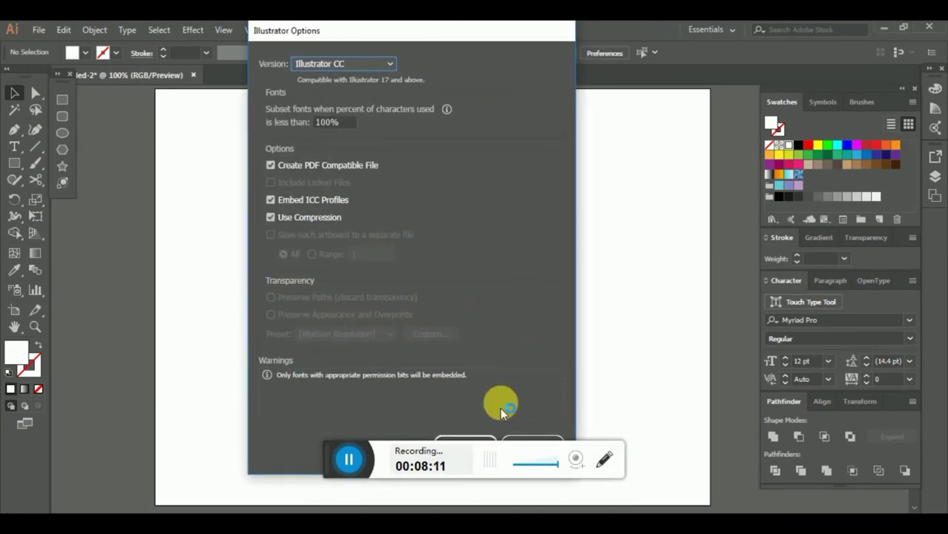
{"action": "left_click", "coordinate": [481, 439]}
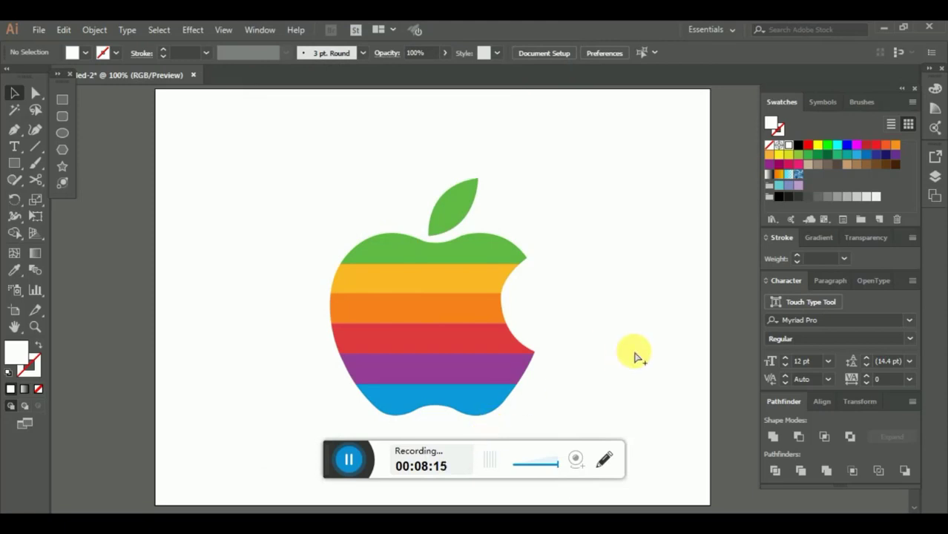
- Set up a Save for Web export of the artboard using the JPEG High preset
{"action": "key", "text": "ctrl+alt+shift+s"}
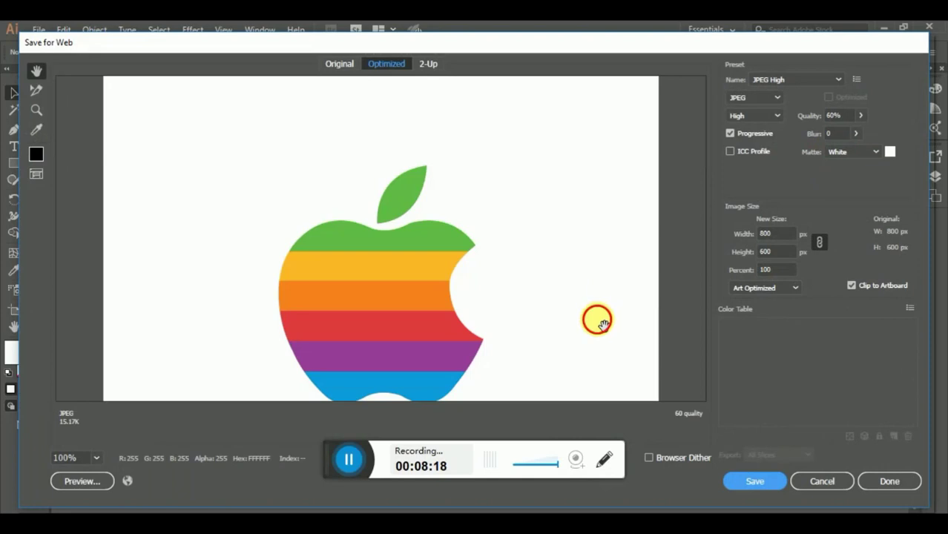
{"action": "left_click_drag", "start_coordinate": [597, 317], "coordinate": [601, 270]}
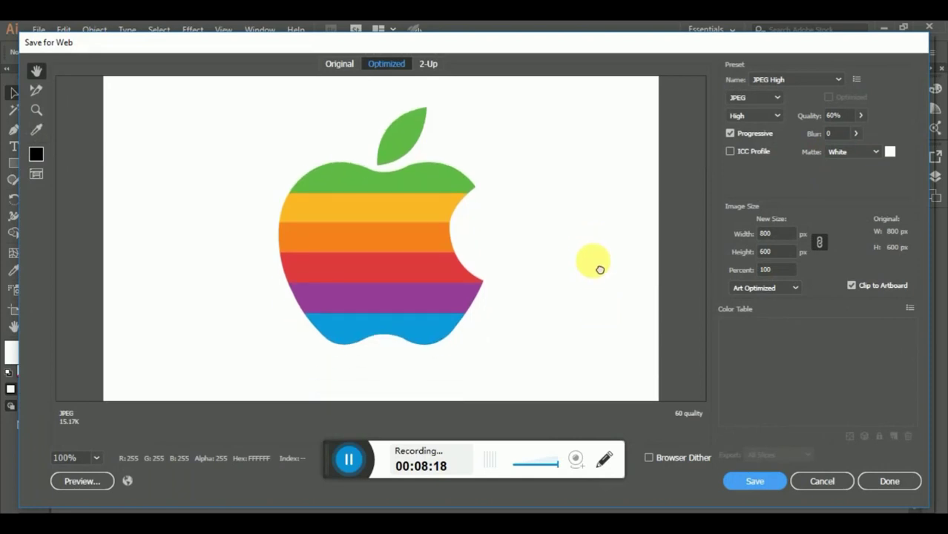
{"action": "left_click", "coordinate": [819, 80]}
{"action": "left_click", "coordinate": [811, 202]}
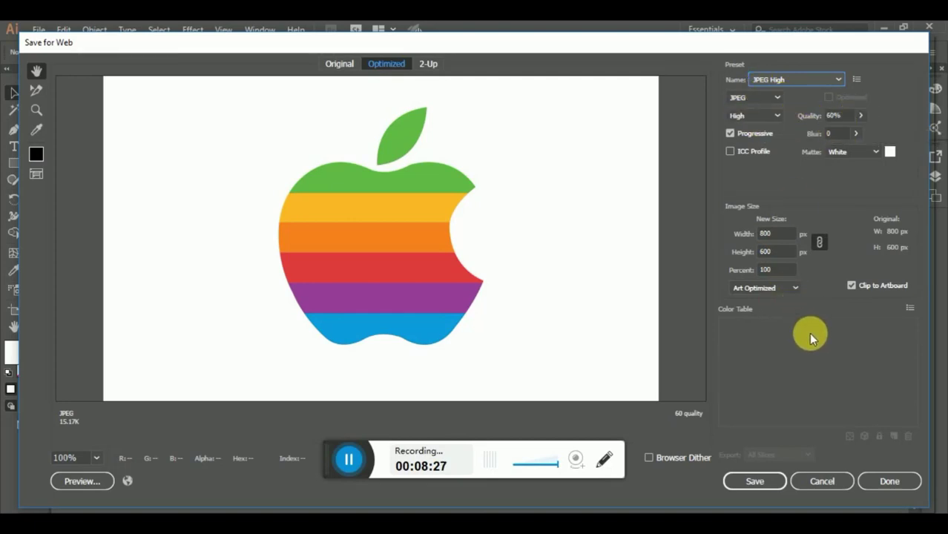
- Save the optimized JPEG under the name "logo" in the Desktop's logo folder
{"action": "left_click", "coordinate": [757, 481]}
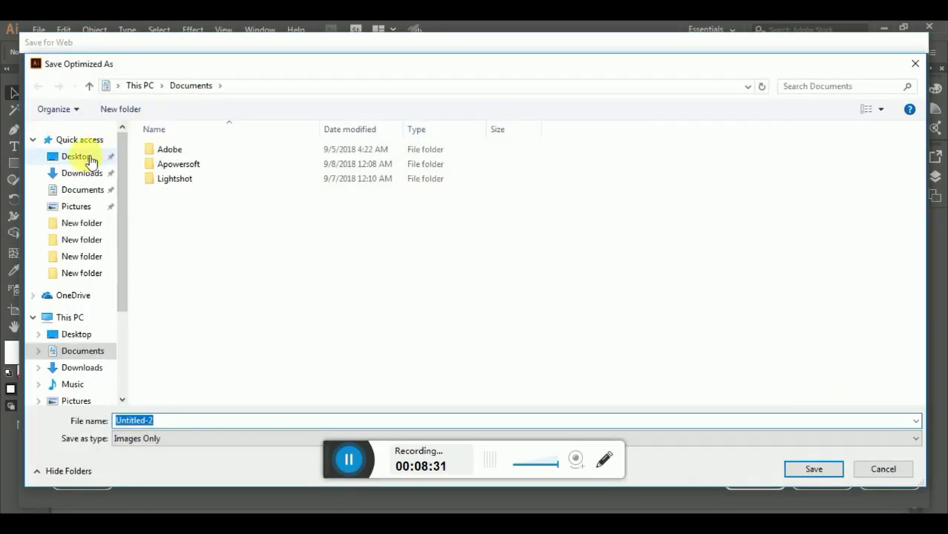
{"action": "left_click", "coordinate": [84, 157]}
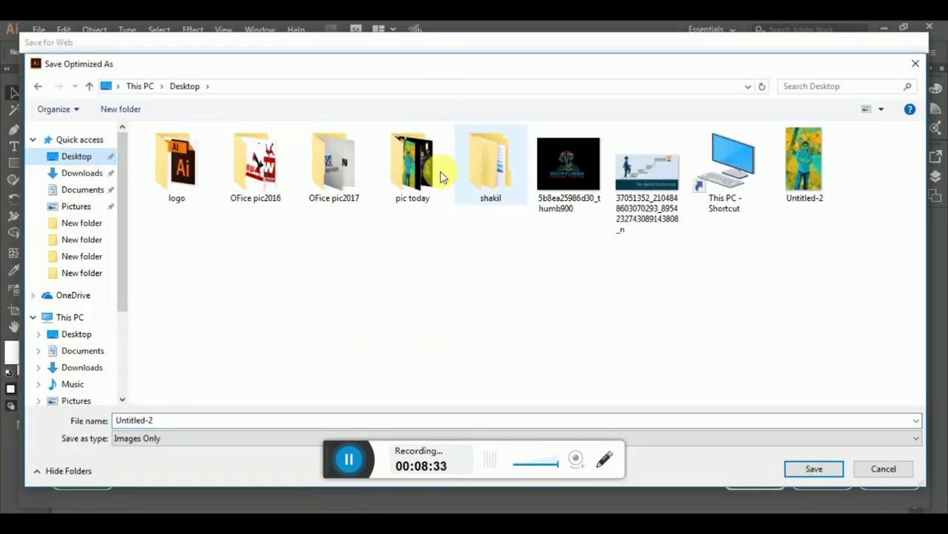
{"action": "left_click", "coordinate": [177, 163]}
{"action": "left_click", "coordinate": [226, 421]}
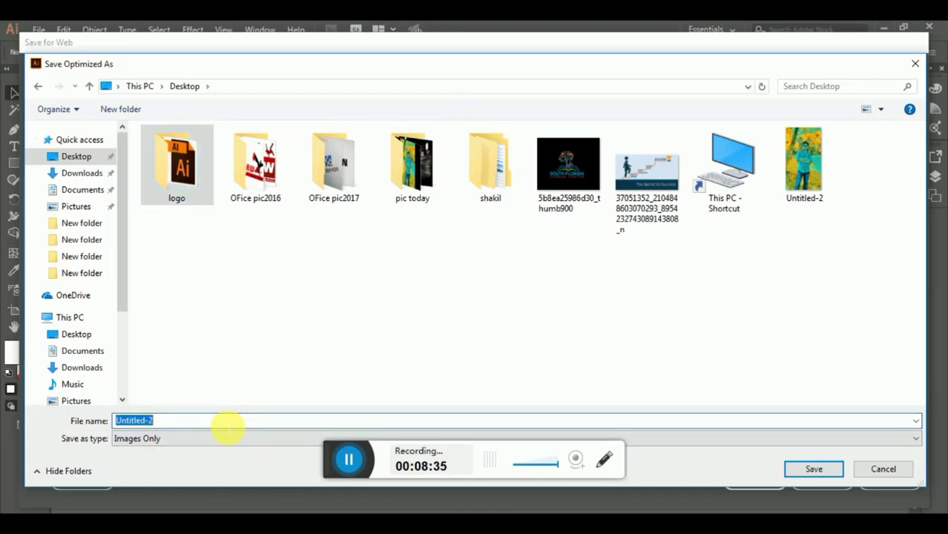
{"action": "type", "text": "lo"}
{"action": "left_click", "coordinate": [227, 430]}
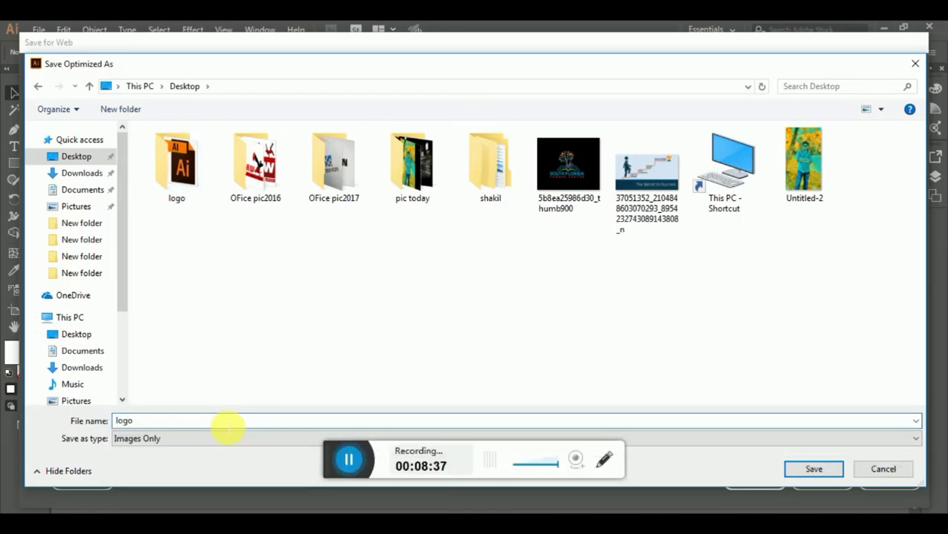
{"action": "left_click", "coordinate": [172, 186]}
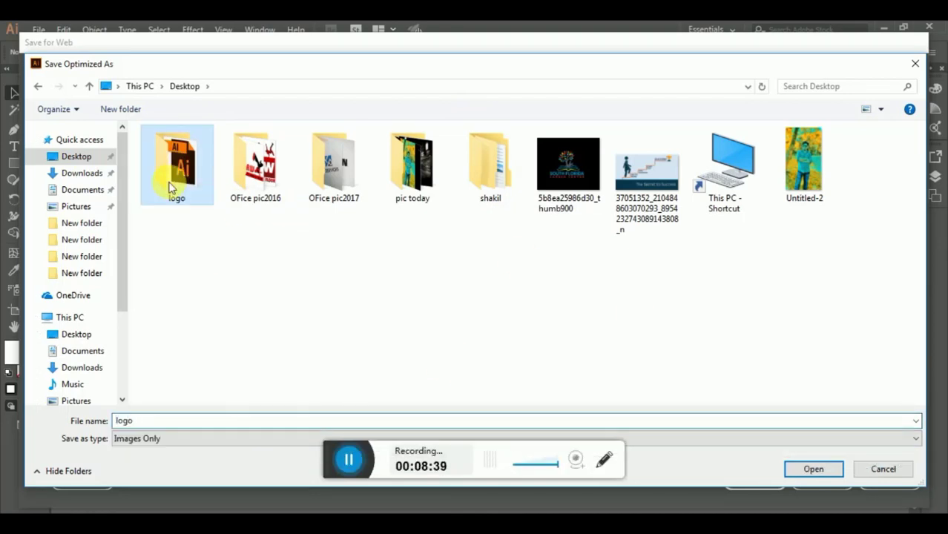
{"action": "left_click", "coordinate": [816, 470]}
{"action": "left_click", "coordinate": [816, 470]}
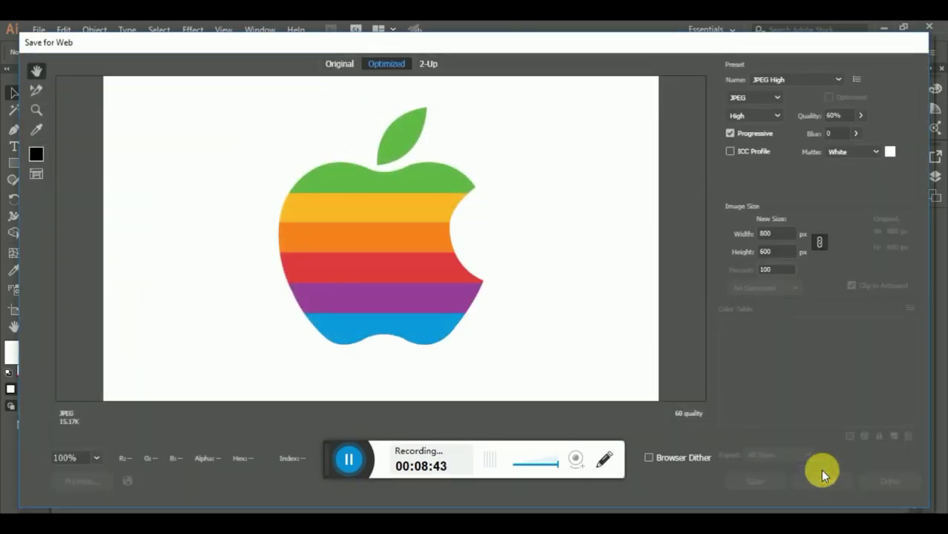